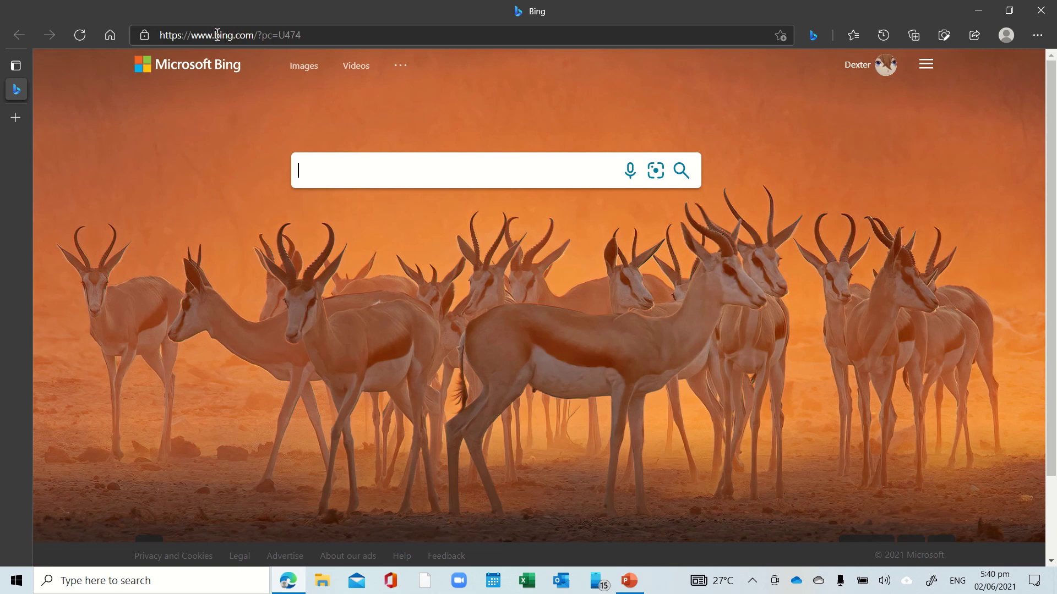
- Replace the Bing page address in Edge with oca.judiciary.gov.ph
{"action": "left_click", "coordinate": [219, 37]}
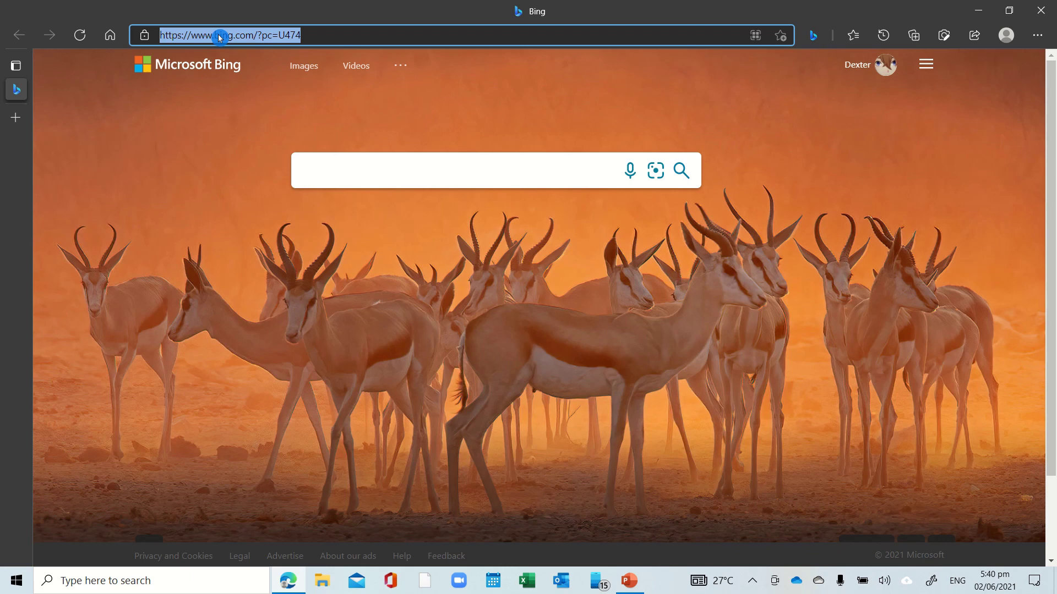
{"action": "type", "text": "oca.ju"}
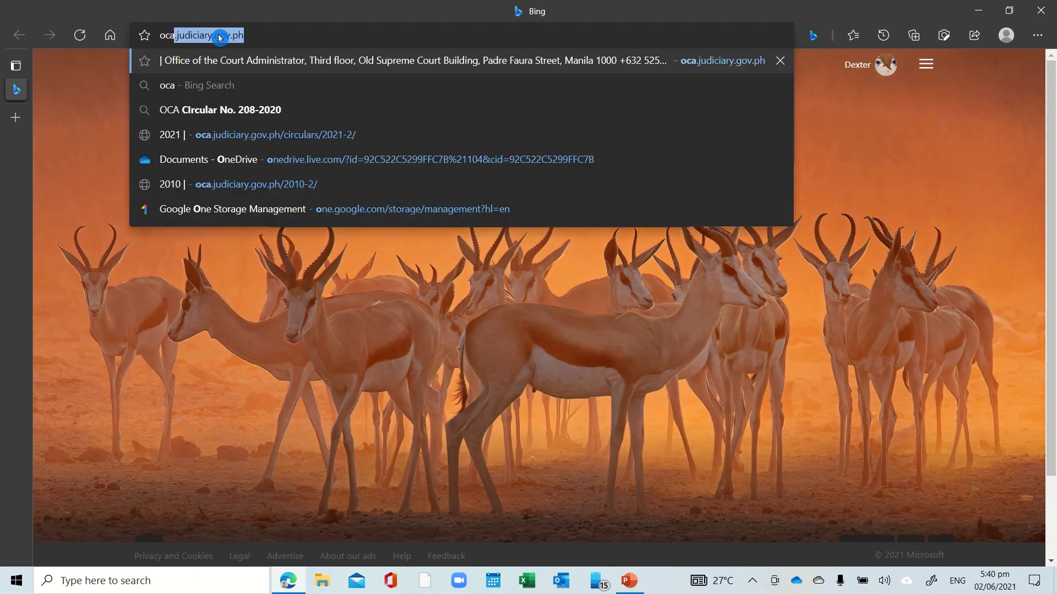
{"action": "type", "text": "dic"}
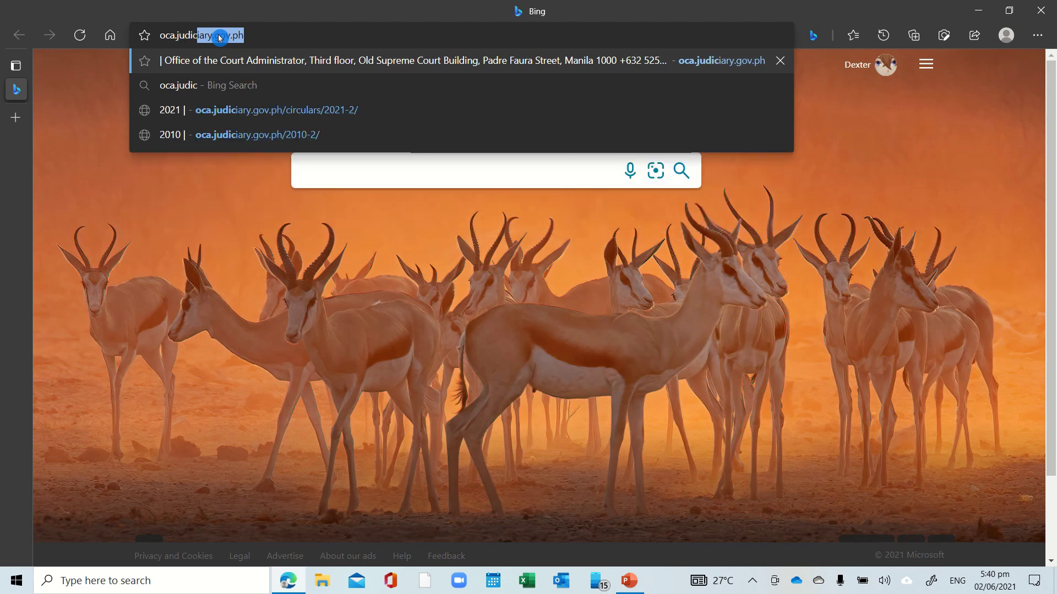
{"action": "type", "text": "iary."}
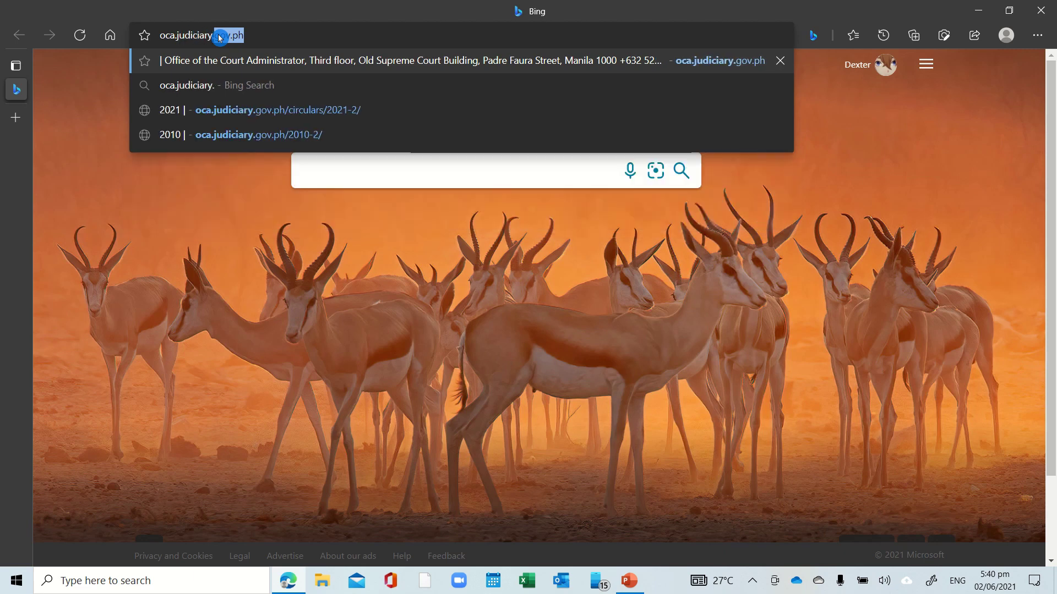
{"action": "type", "text": "gov.p"}
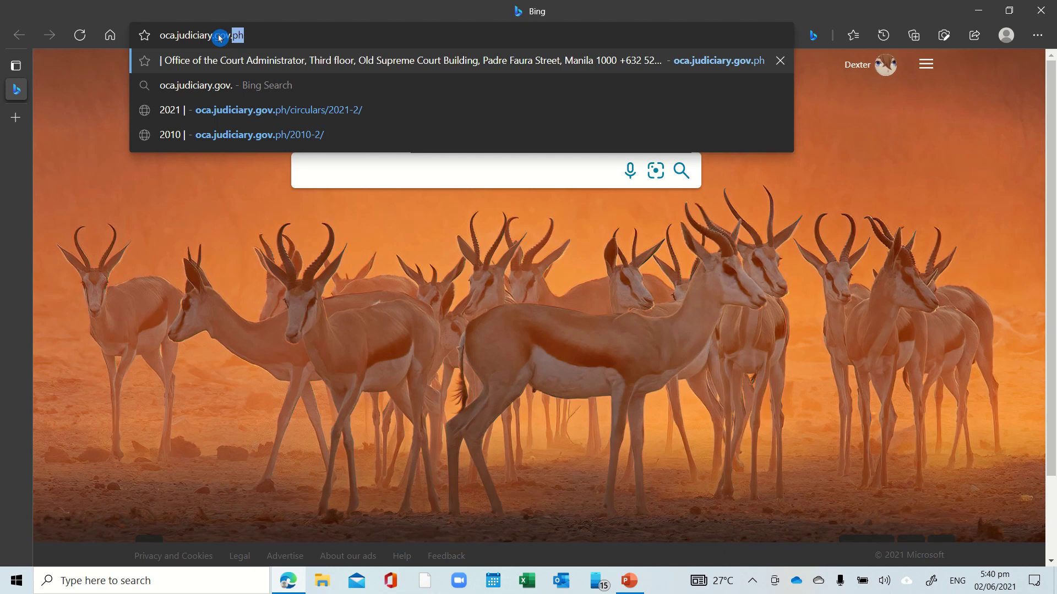
{"action": "type", "text": "h"}
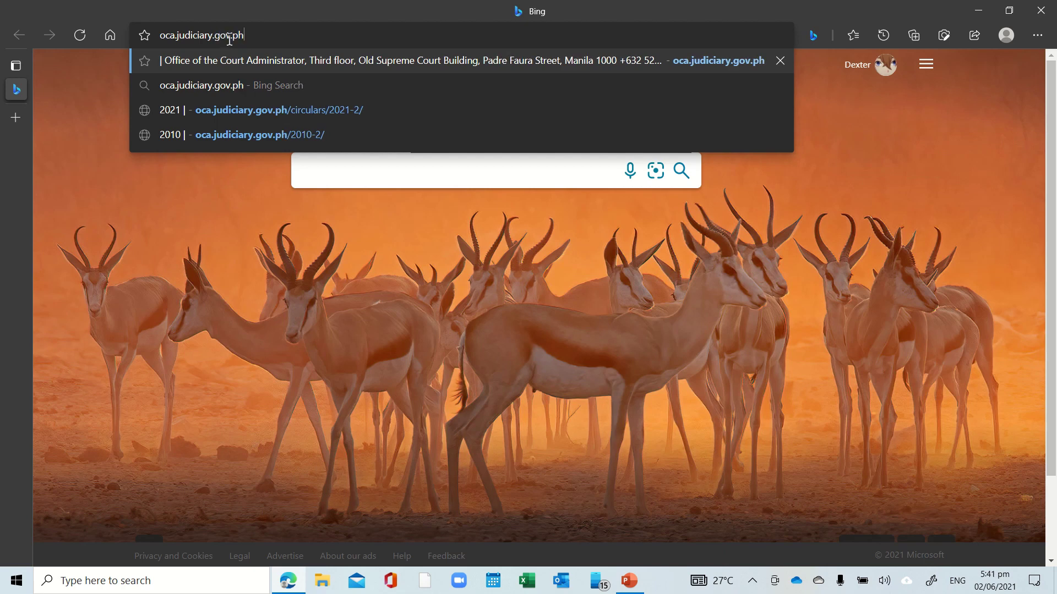
- Go to the OCA site and open the 2021 list under Issuances > Circulars
{"action": "left_click", "coordinate": [261, 65]}
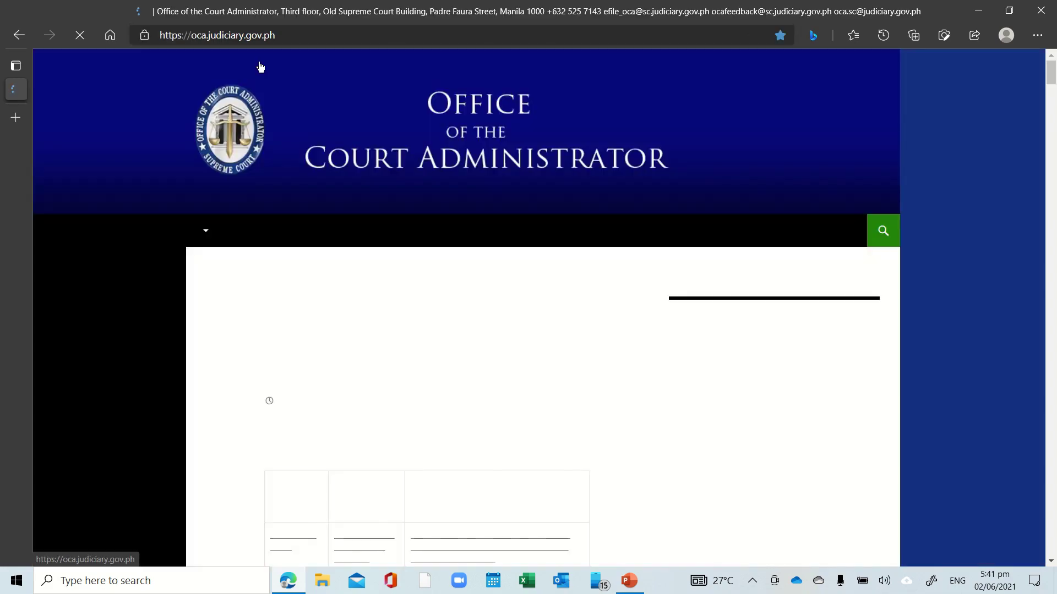
{"action": "left_click", "coordinate": [315, 95]}
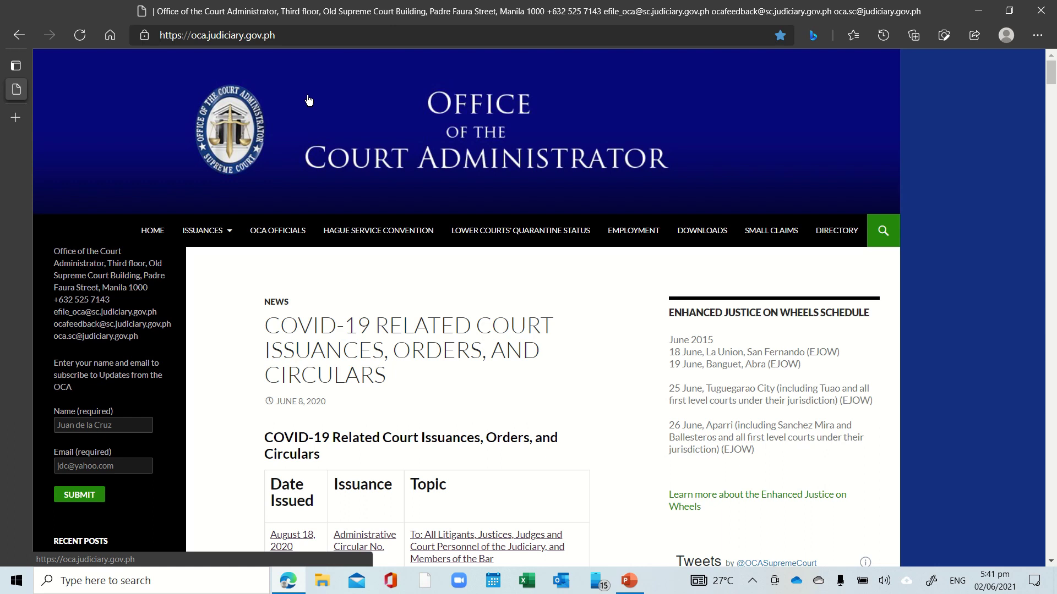
{"action": "mouse_move", "coordinate": [222, 227]}
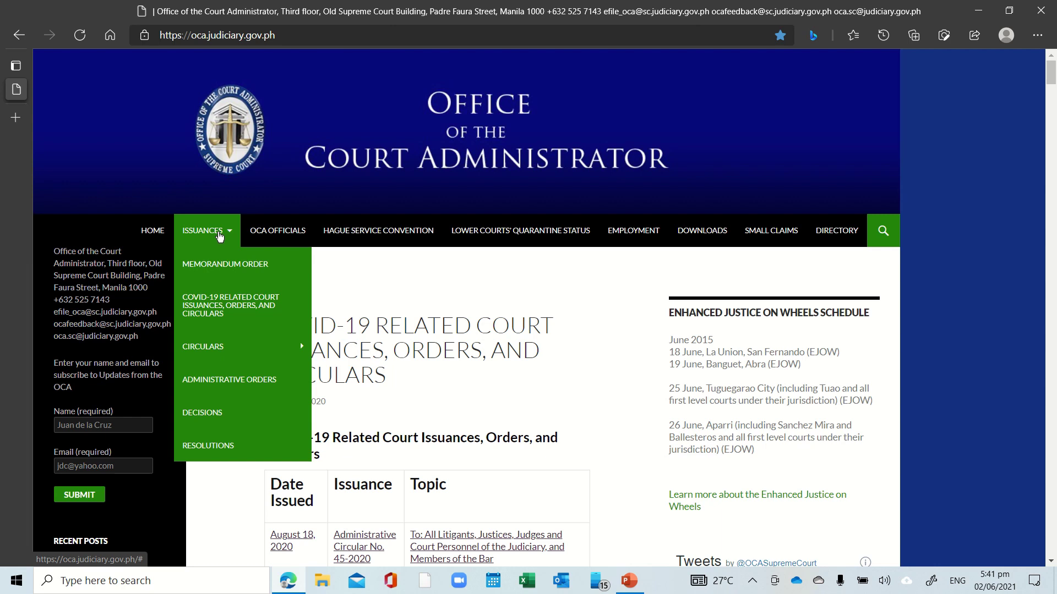
{"action": "mouse_move", "coordinate": [218, 361]}
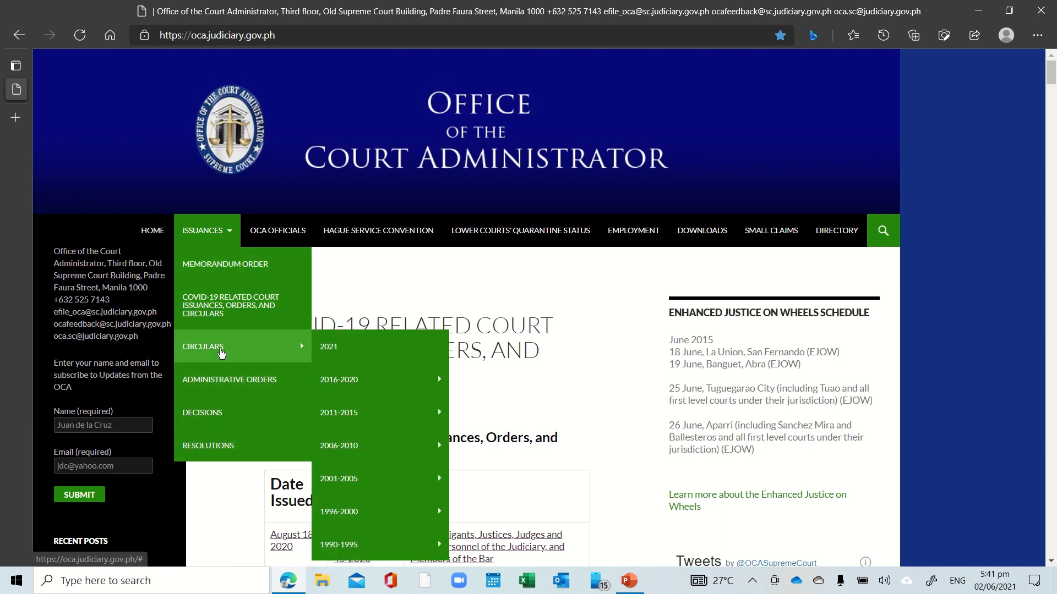
{"action": "left_click", "coordinate": [221, 353]}
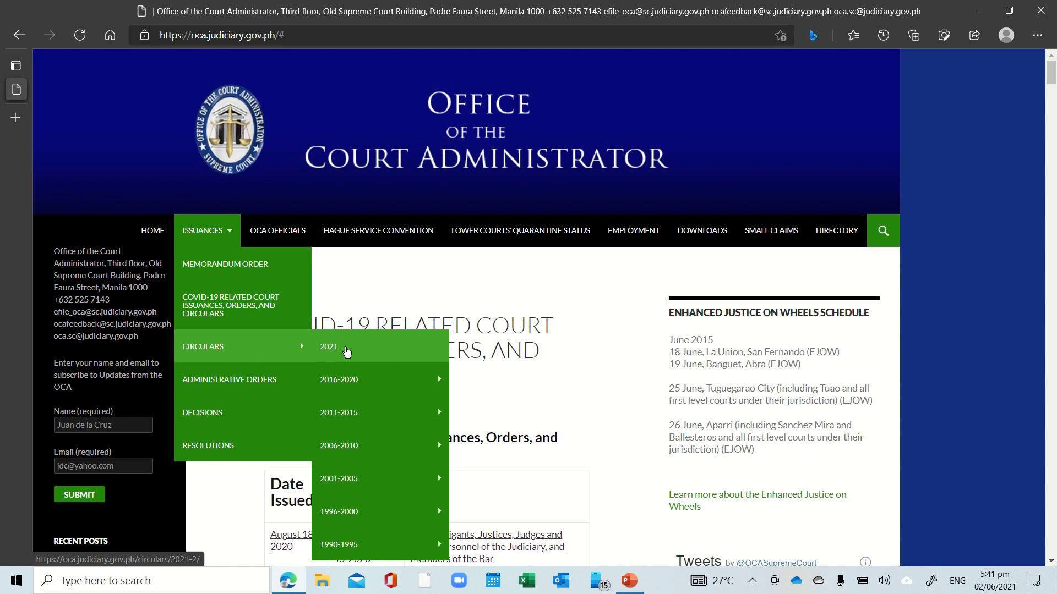
{"action": "left_click", "coordinate": [346, 352]}
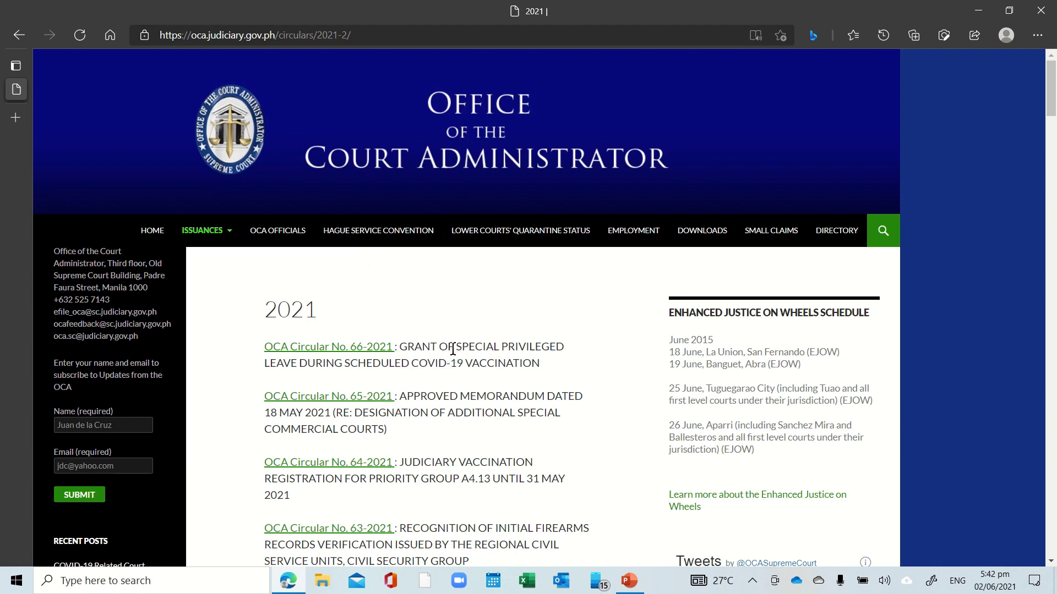
- Download the Forms .rar archive for OCA Circular No. 61-2021 and start a new browser tab
{"action": "scroll", "coordinate": [453, 349], "scroll_direction": "down", "scroll_amount": 5}
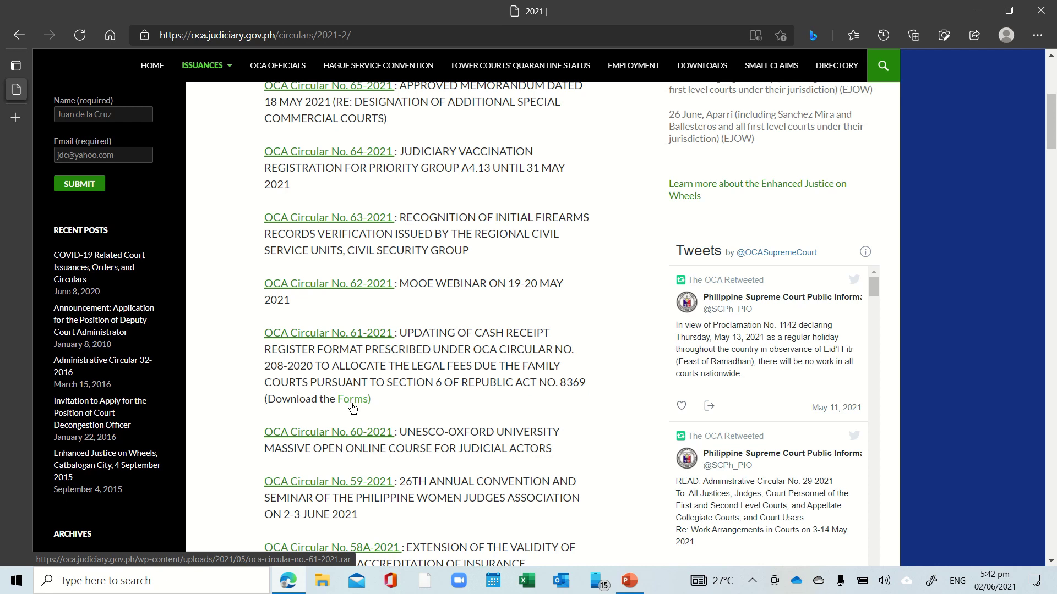
{"action": "left_click", "coordinate": [353, 404]}
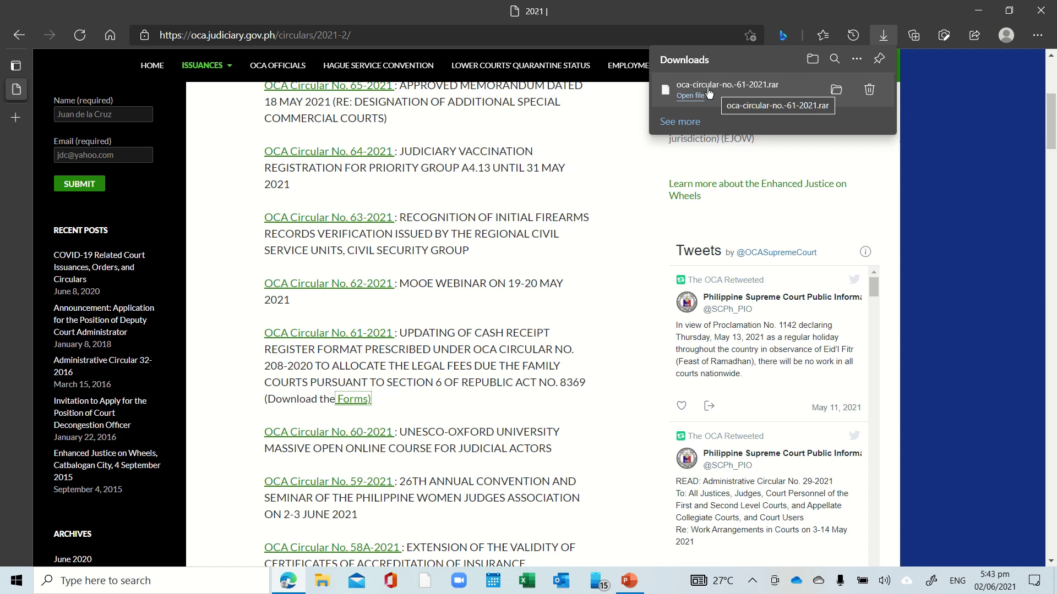
{"action": "mouse_move", "coordinate": [18, 120]}
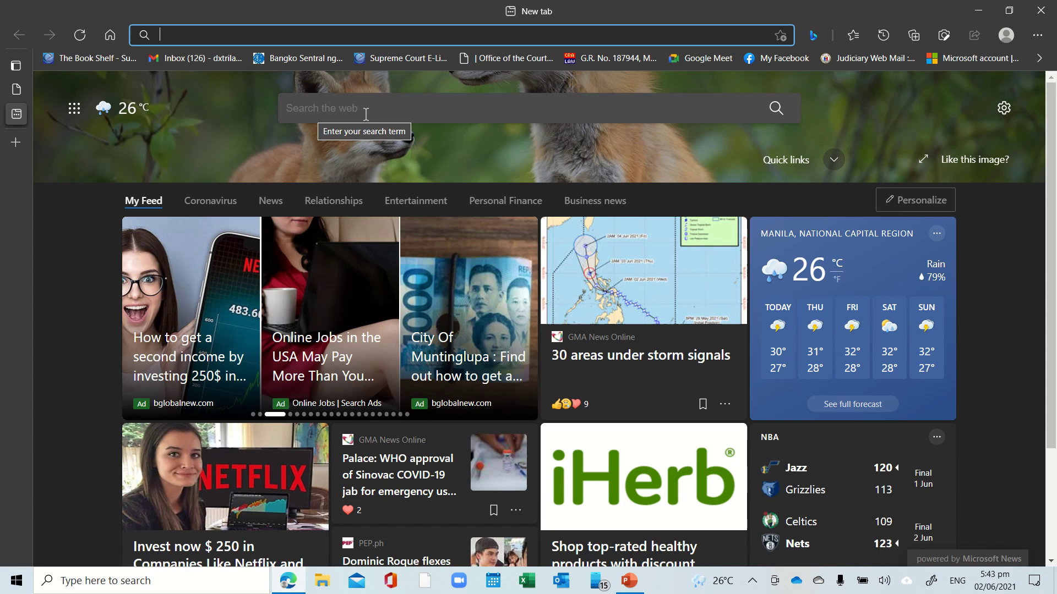
- Search the web for 'download winrar' from the new tab's search box
{"action": "left_click", "coordinate": [300, 109]}
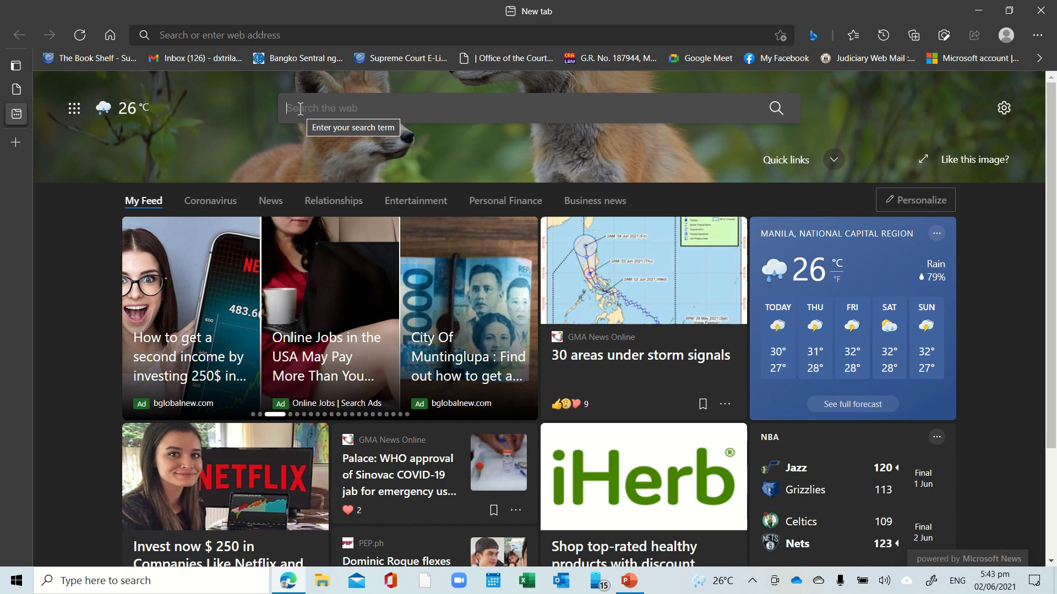
{"action": "type", "text": "do"}
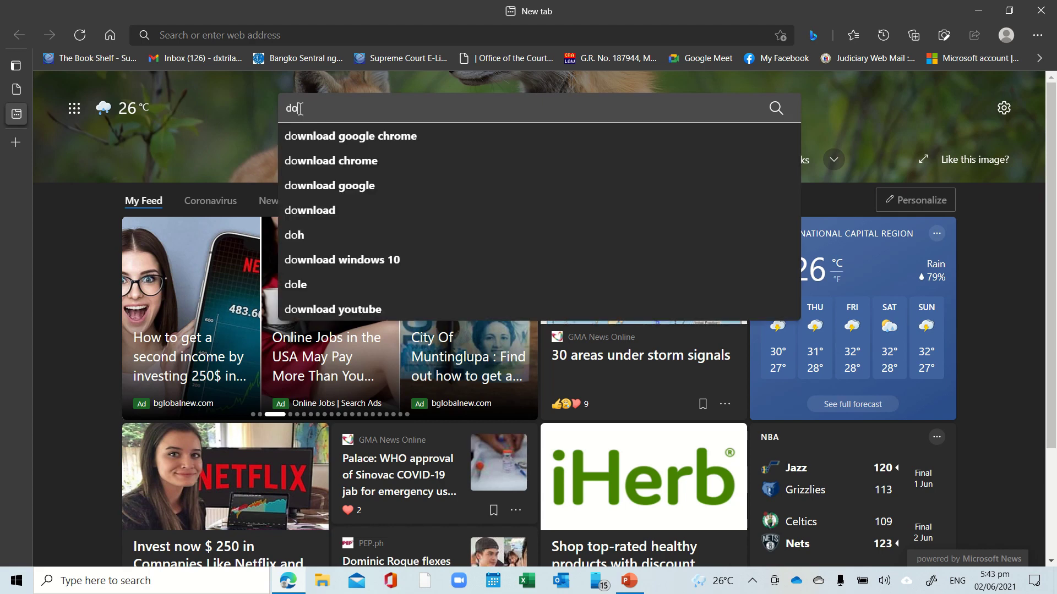
{"action": "type", "text": "wn"}
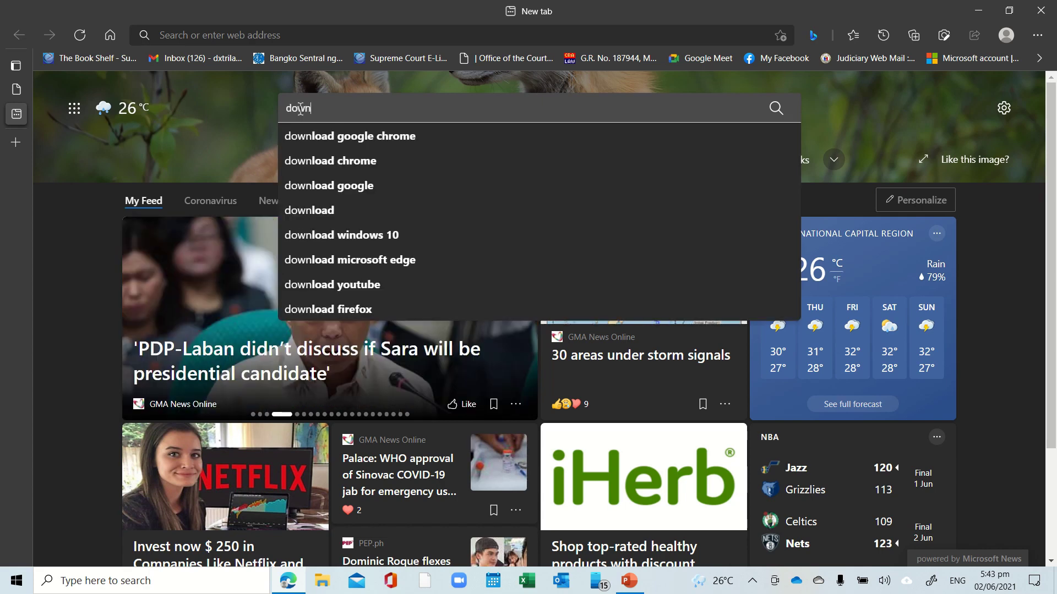
{"action": "type", "text": "load wi"}
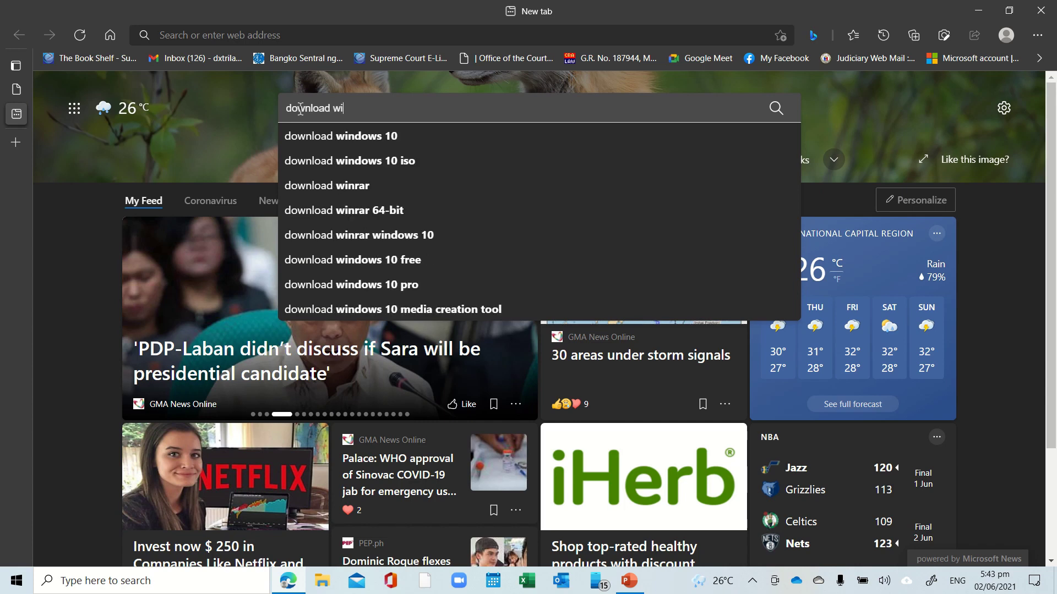
{"action": "type", "text": "nrar"}
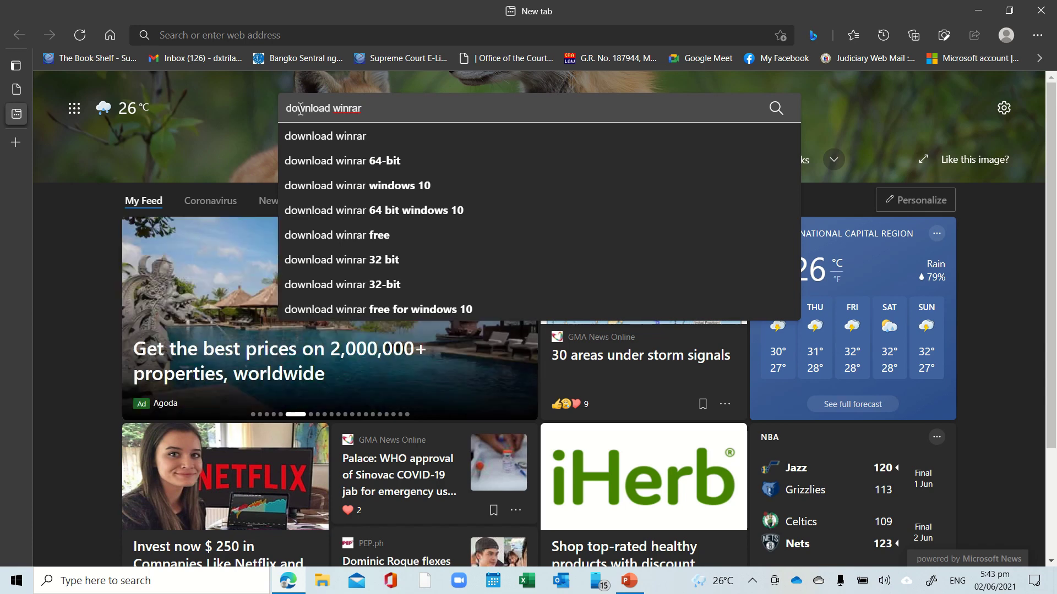
{"action": "key", "text": "Return"}
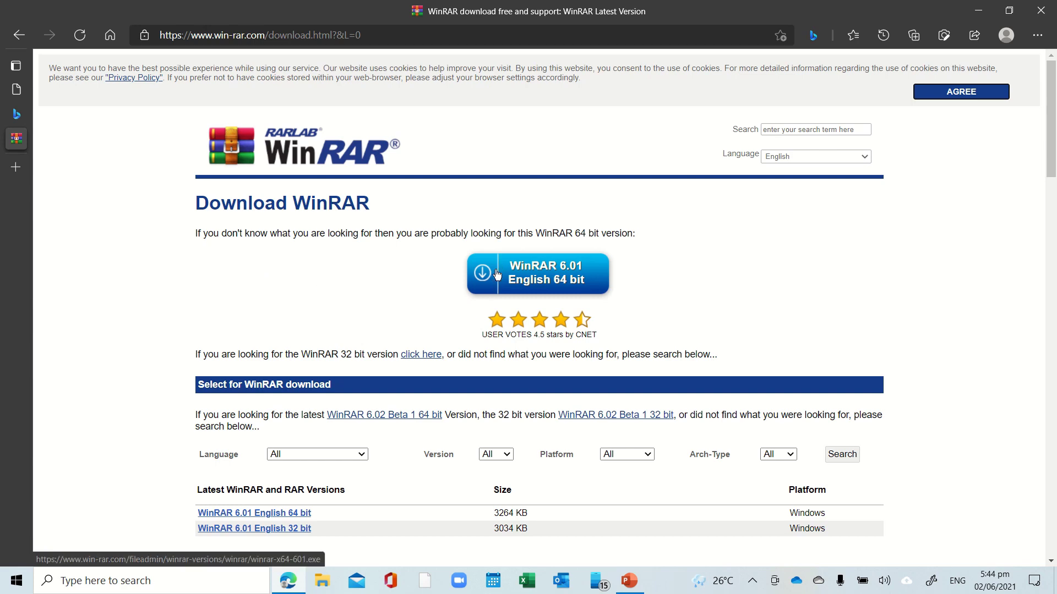
- Download the WinRAR 6.01 English 64 bit installer and run winrar-x64-601.exe
{"action": "left_click", "coordinate": [546, 277]}
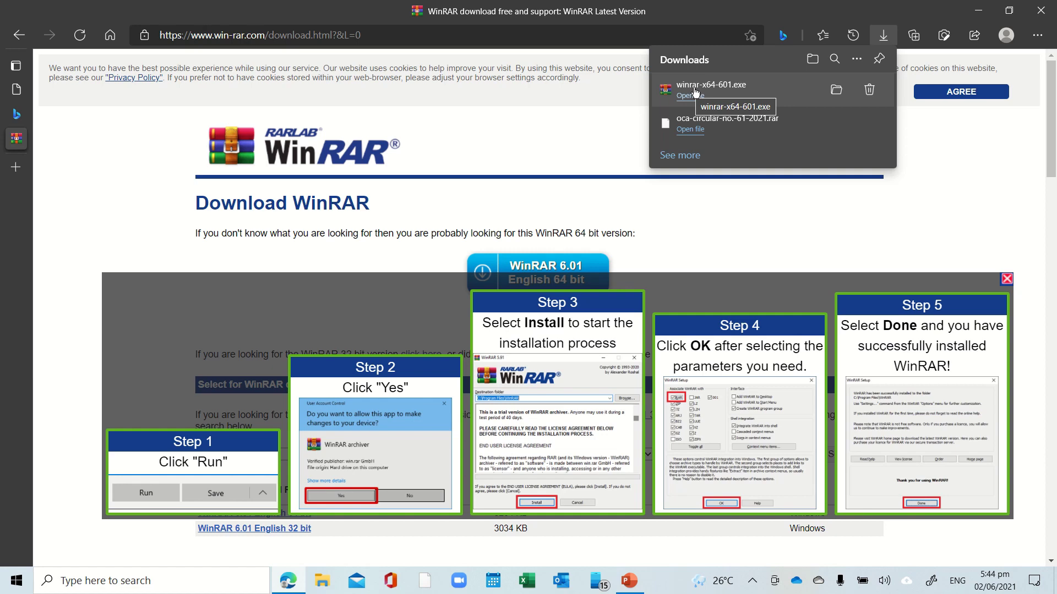
{"action": "left_click", "coordinate": [693, 90]}
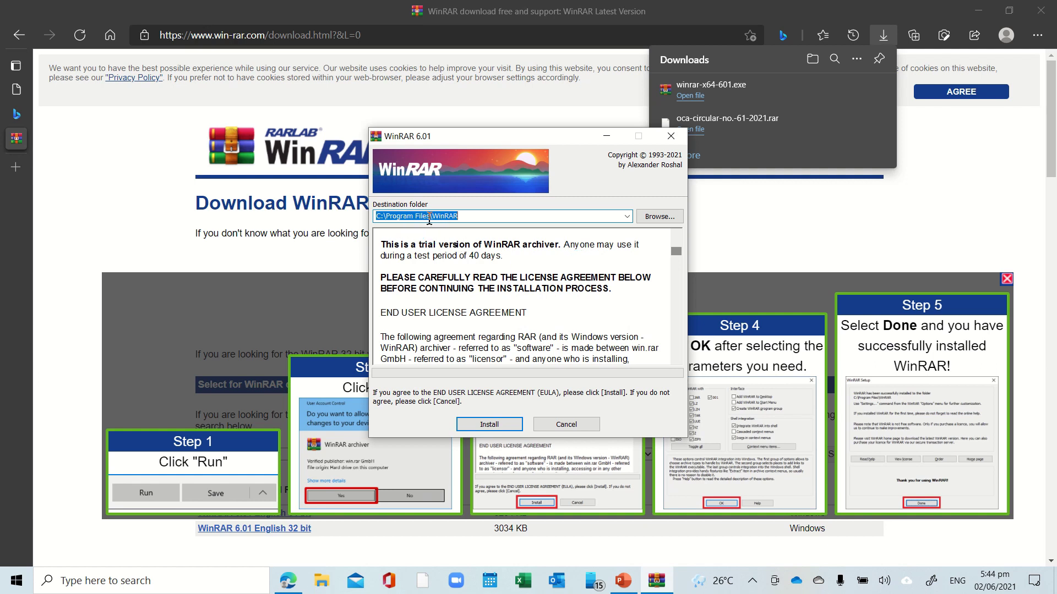
- Install WinRAR to C:\Program Files\WinRAR with default file associations and finish setup
{"action": "left_click", "coordinate": [489, 425]}
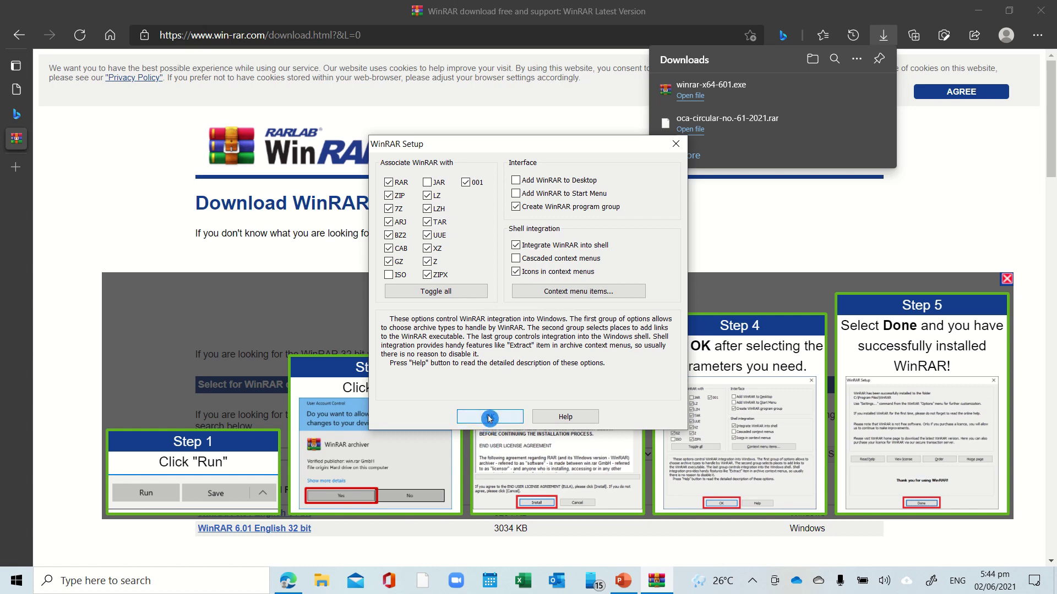
{"action": "left_click", "coordinate": [487, 422]}
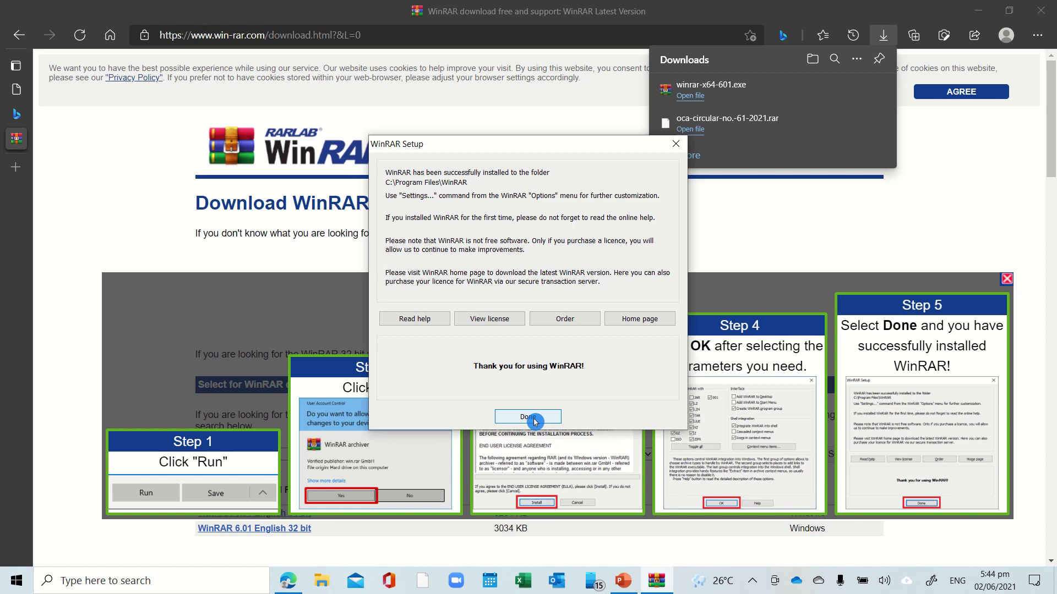
{"action": "left_click", "coordinate": [533, 419]}
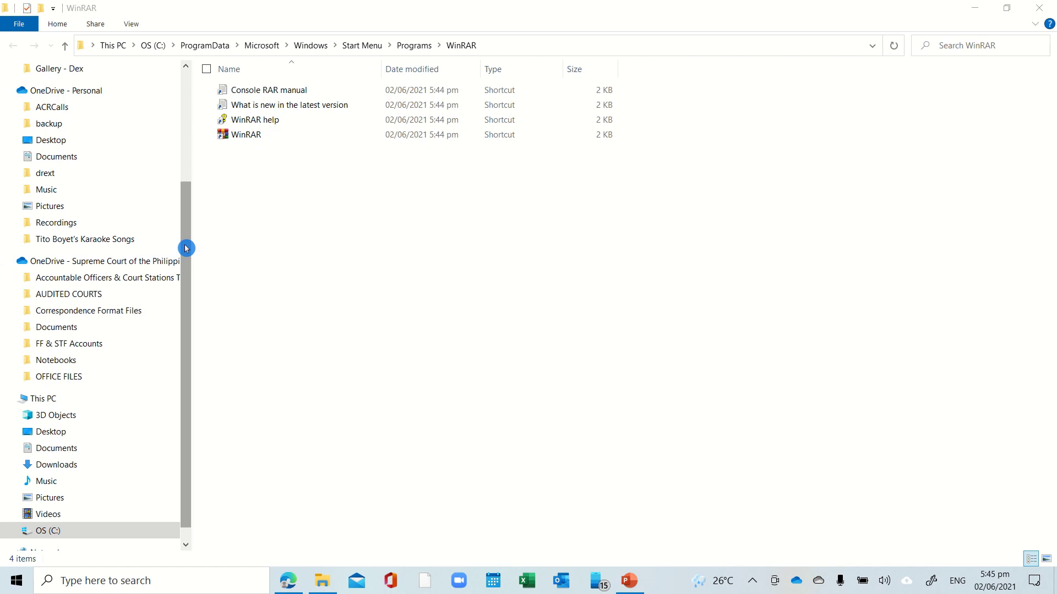
- Extract the circular archive in Downloads into an oca-circular-no.-61-2021 folder with WinRAR
{"action": "left_click_drag", "start_coordinate": [186, 248], "coordinate": [190, 132]}
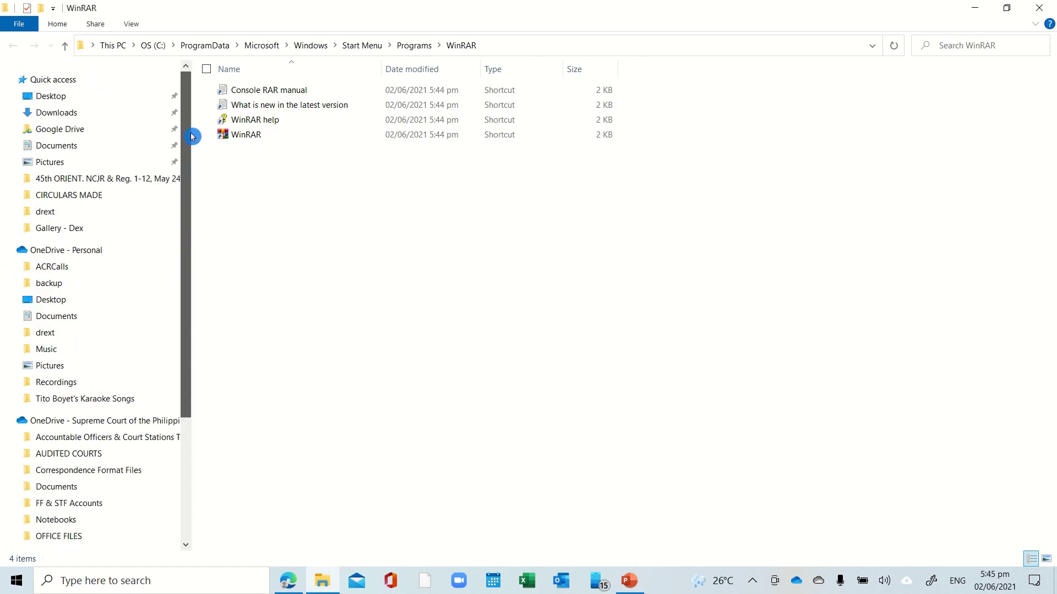
{"action": "left_click", "coordinate": [61, 118]}
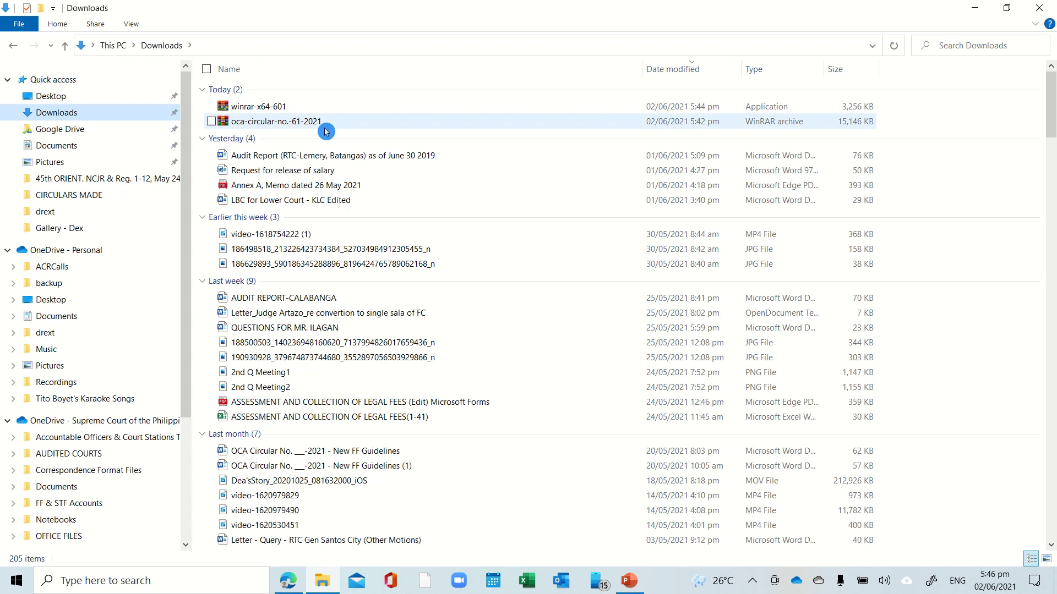
{"action": "left_click", "coordinate": [274, 124]}
{"action": "right_click", "coordinate": [275, 123]}
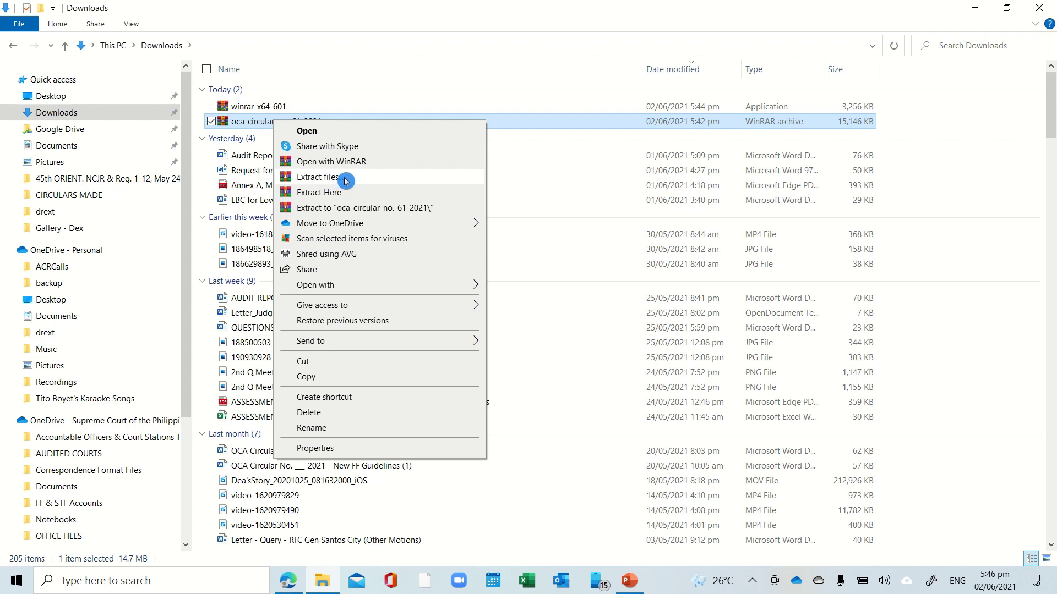
{"action": "left_click", "coordinate": [345, 180]}
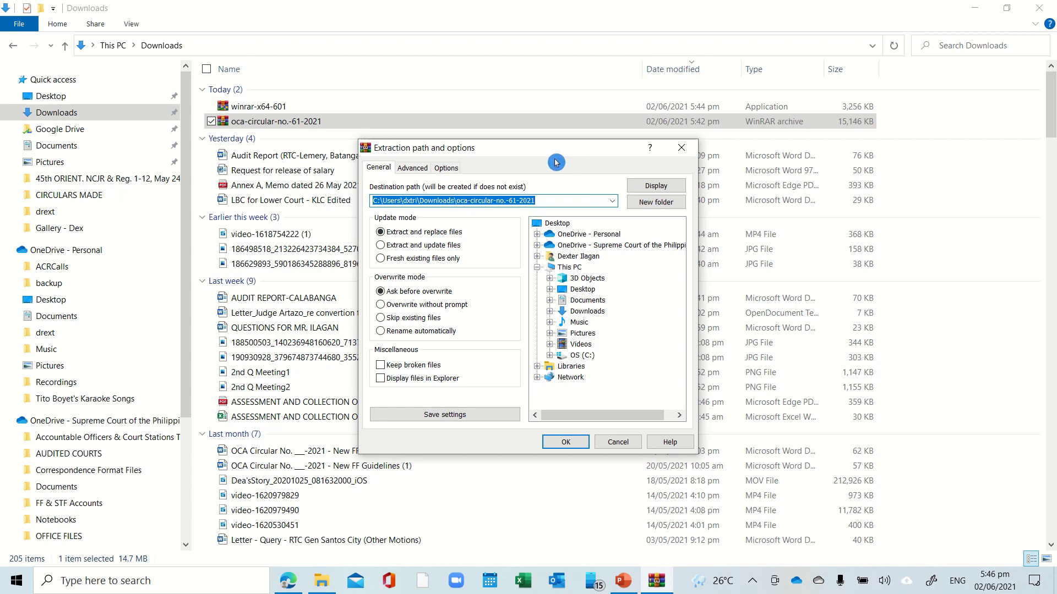
{"action": "left_click", "coordinate": [565, 442]}
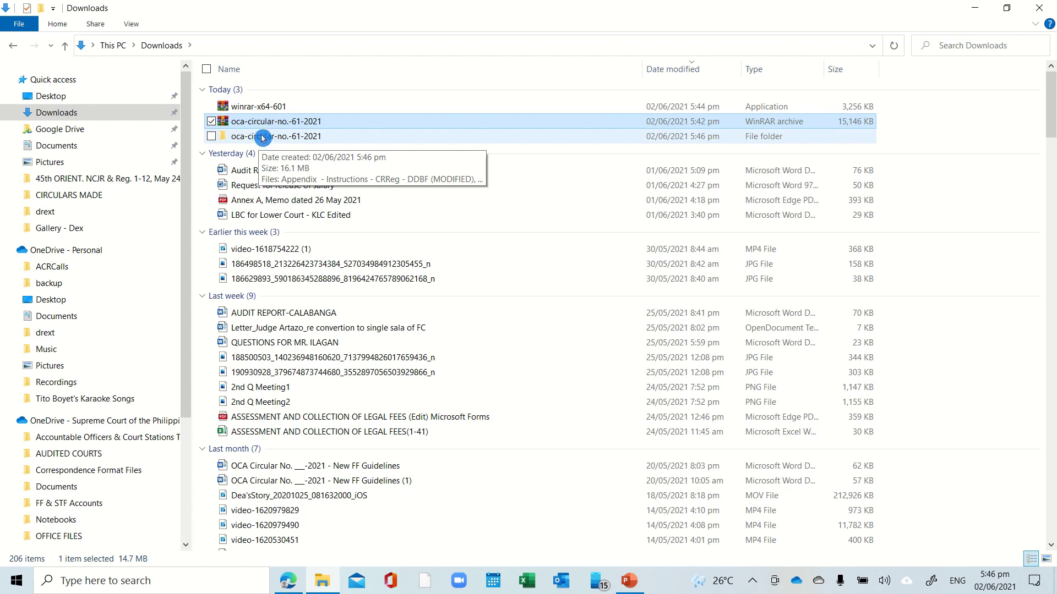
- Enter the extracted folder, widen the Name column, and open CASH RECEIPTS REGISTER - DSI (MODIFIED)
{"action": "double_click", "coordinate": [263, 140]}
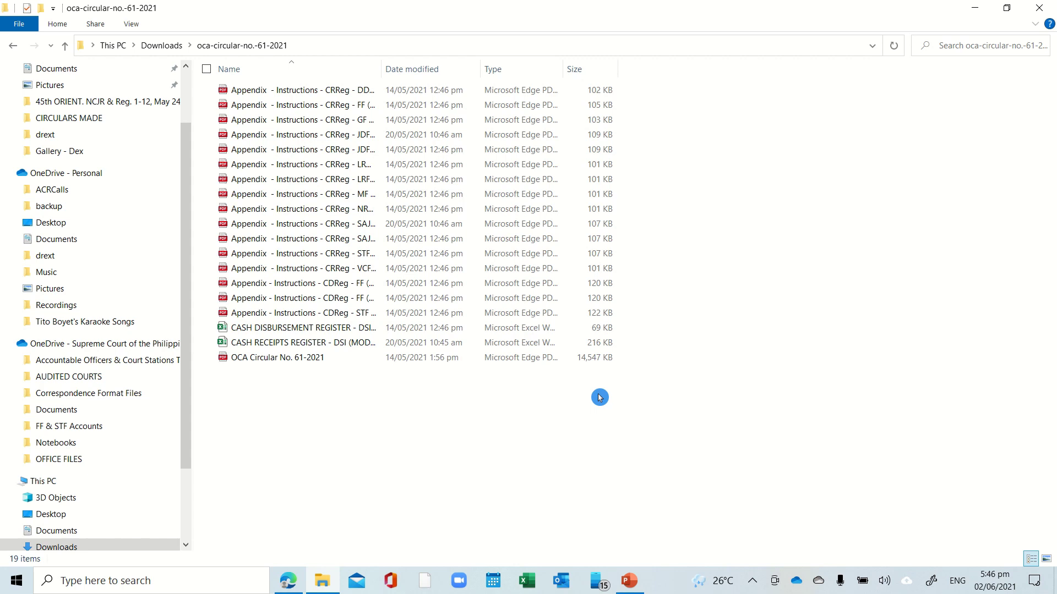
{"action": "left_click_drag", "start_coordinate": [381, 69], "coordinate": [500, 77]}
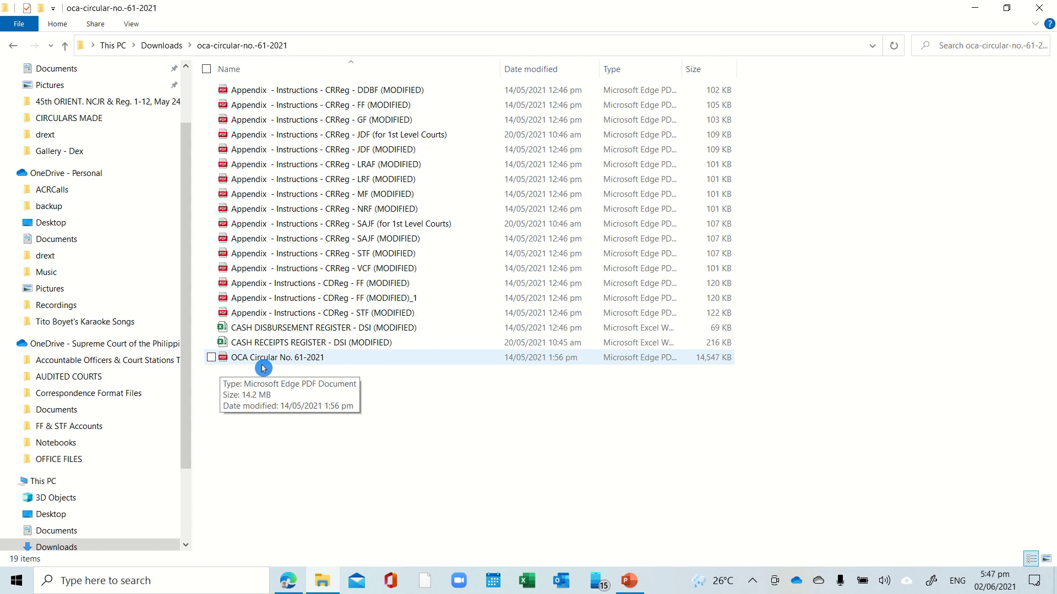
{"action": "double_click", "coordinate": [308, 346]}
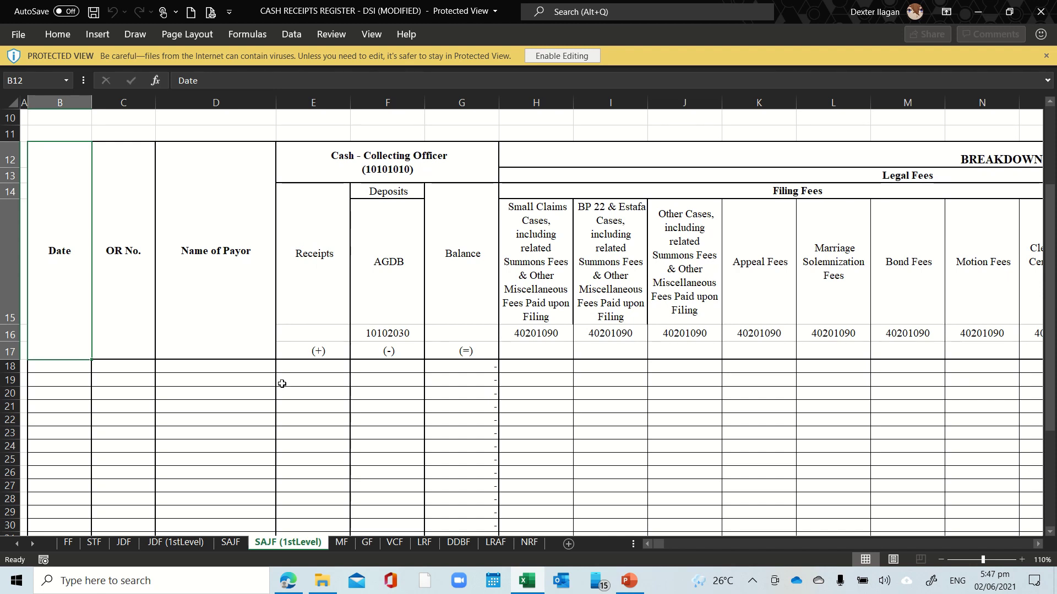
- Browse the FF, STF, JDF and JDF (1stLevel) sheets, finishing on the JDF sheet
{"action": "left_click", "coordinate": [79, 546]}
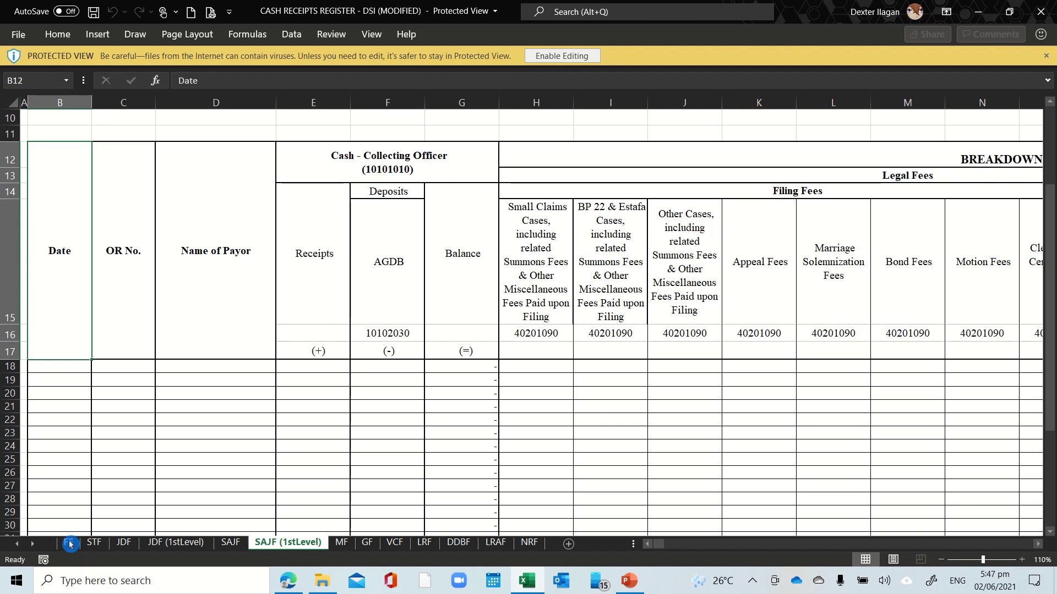
{"action": "left_click", "coordinate": [71, 544]}
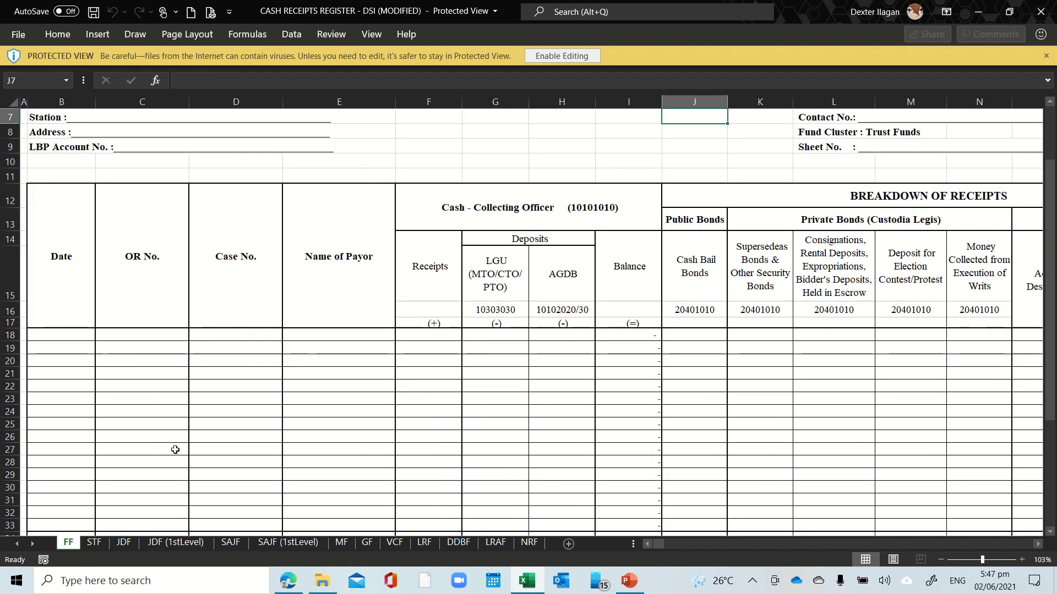
{"action": "left_click", "coordinate": [94, 543]}
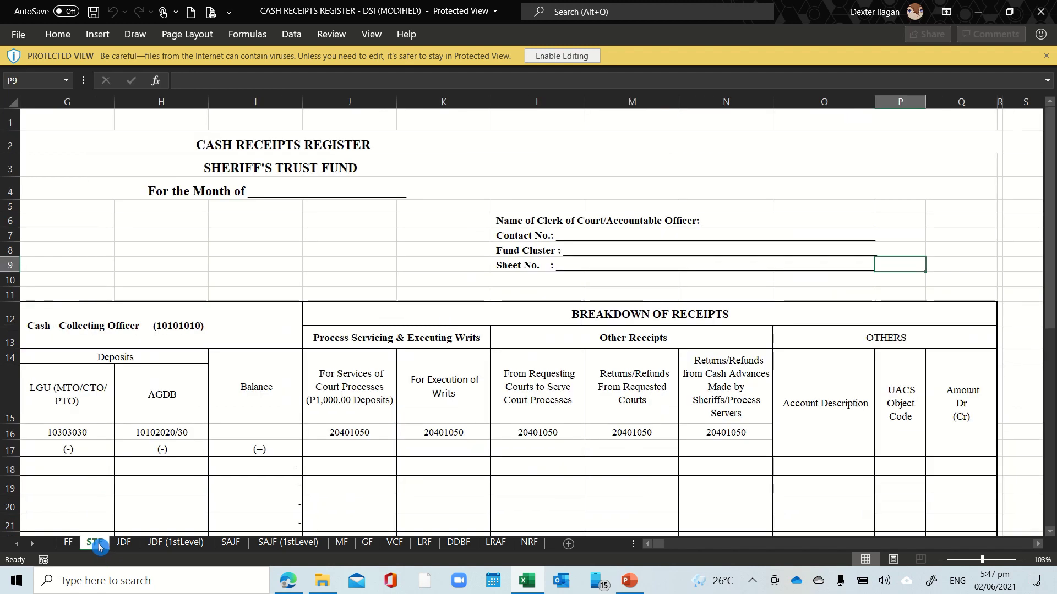
{"action": "left_click", "coordinate": [128, 545]}
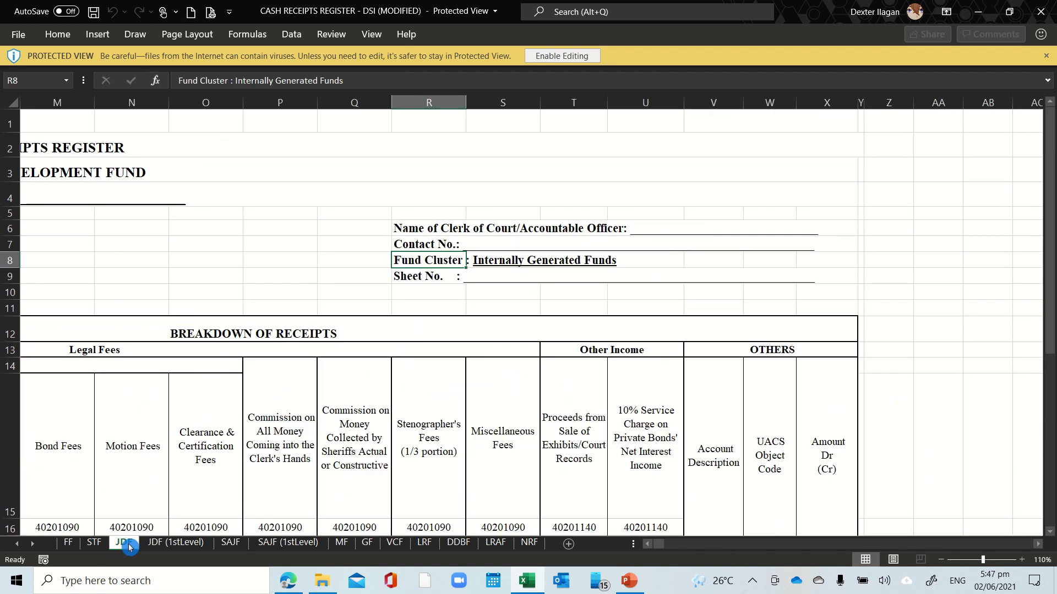
{"action": "left_click", "coordinate": [157, 558]}
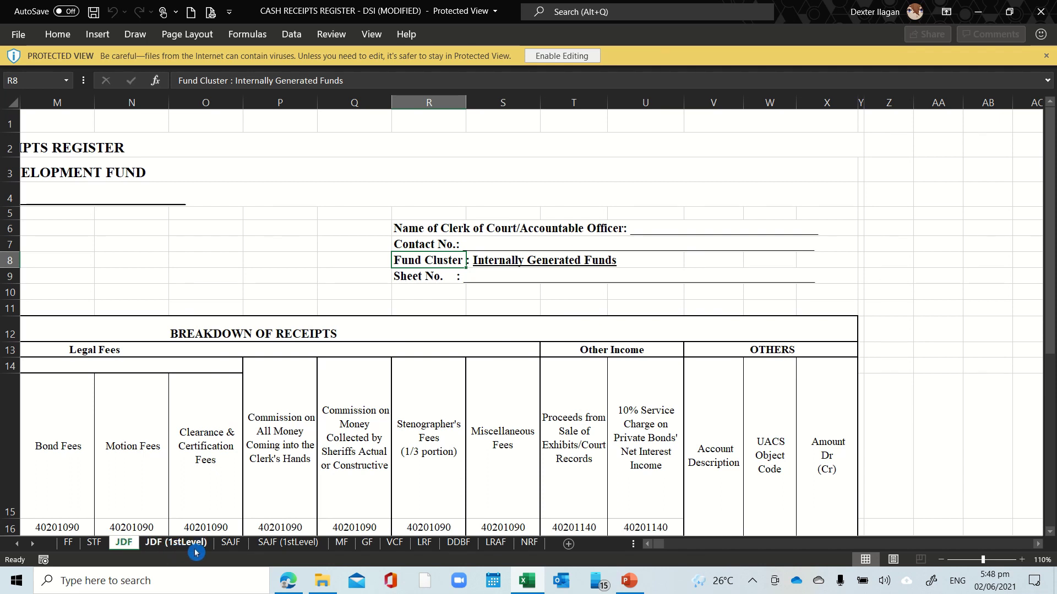
{"action": "left_click", "coordinate": [175, 545]}
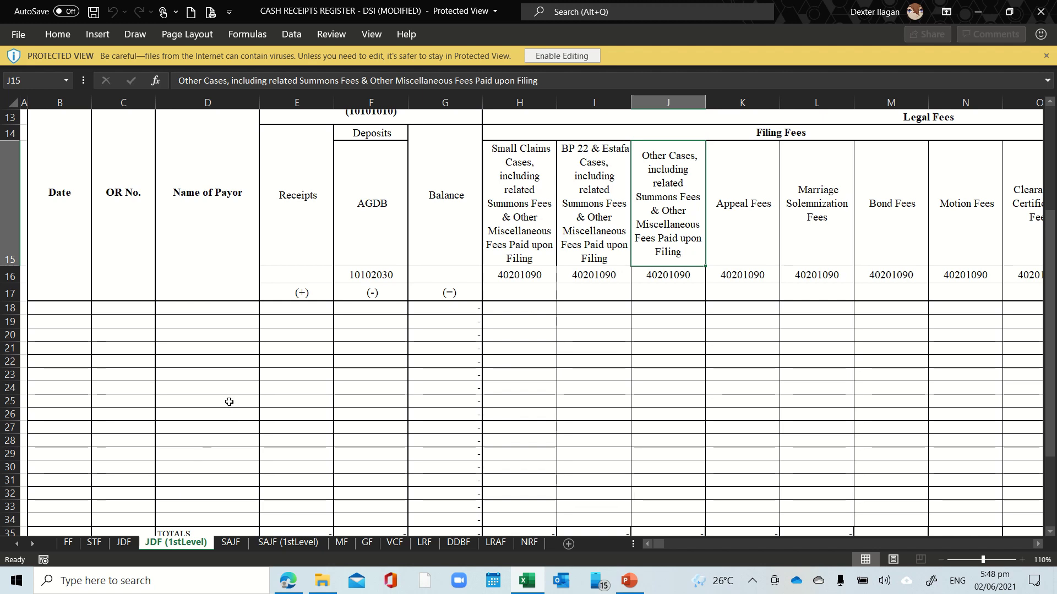
{"action": "left_click", "coordinate": [127, 544]}
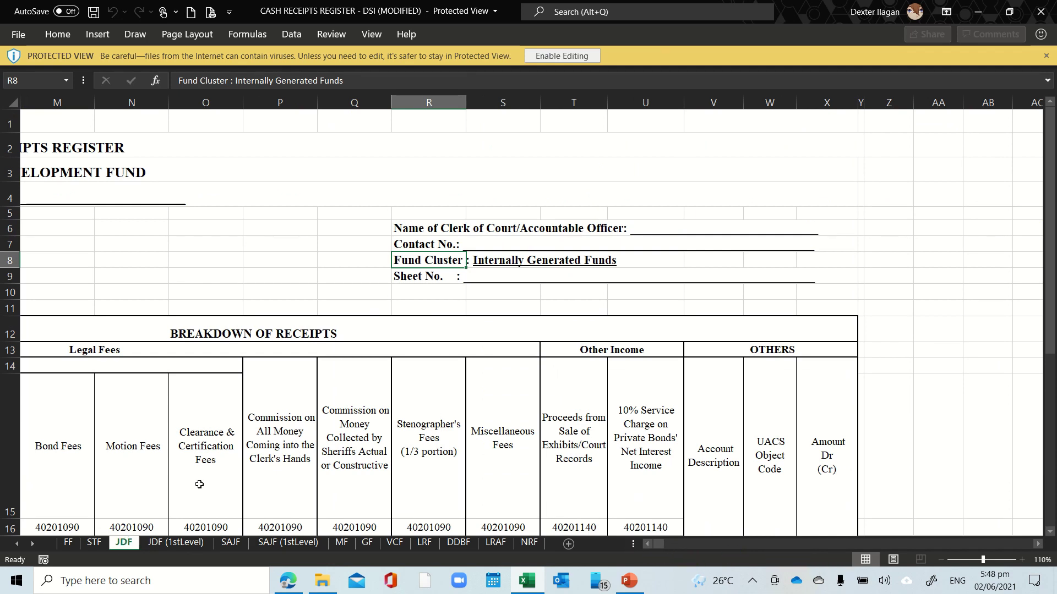
{"action": "left_click", "coordinate": [174, 543]}
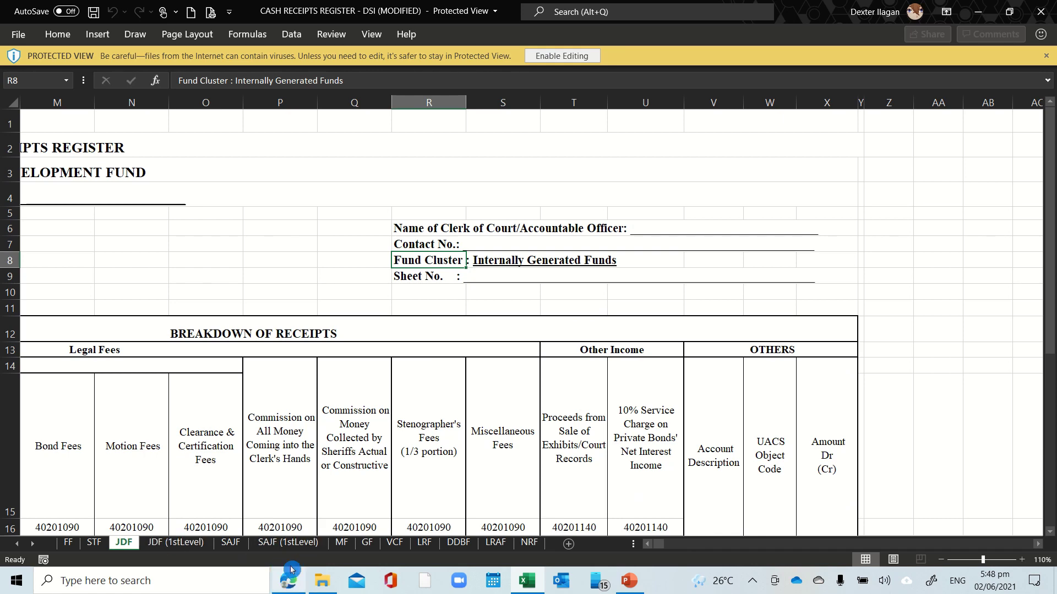
{"action": "left_click", "coordinate": [238, 544]}
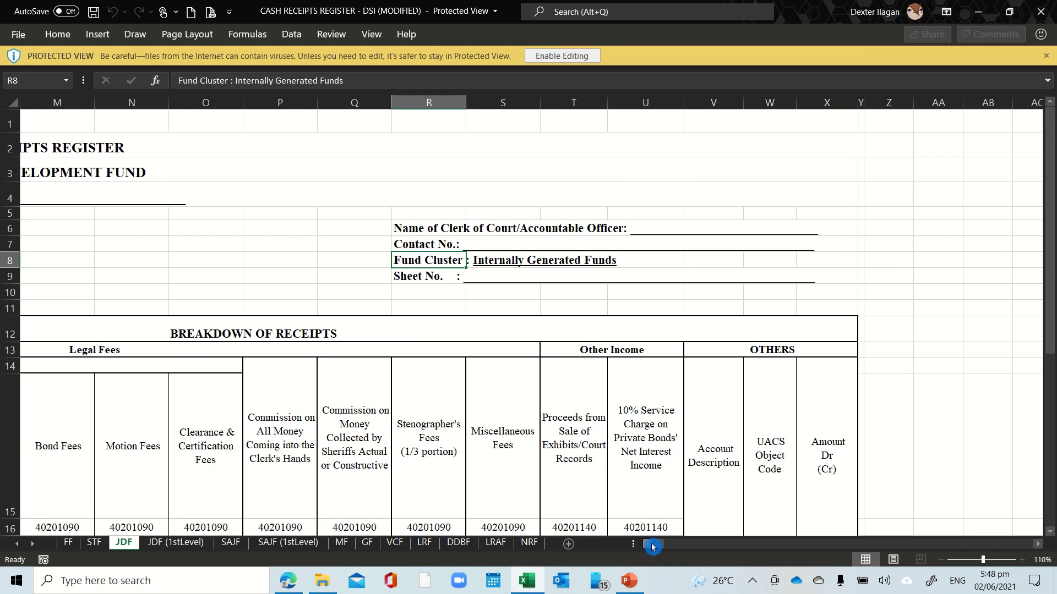
{"action": "scroll", "coordinate": [651, 545], "scroll_direction": "left", "scroll_amount": 5}
{"action": "scroll", "coordinate": [651, 545], "scroll_direction": "left", "scroll_amount": 6}
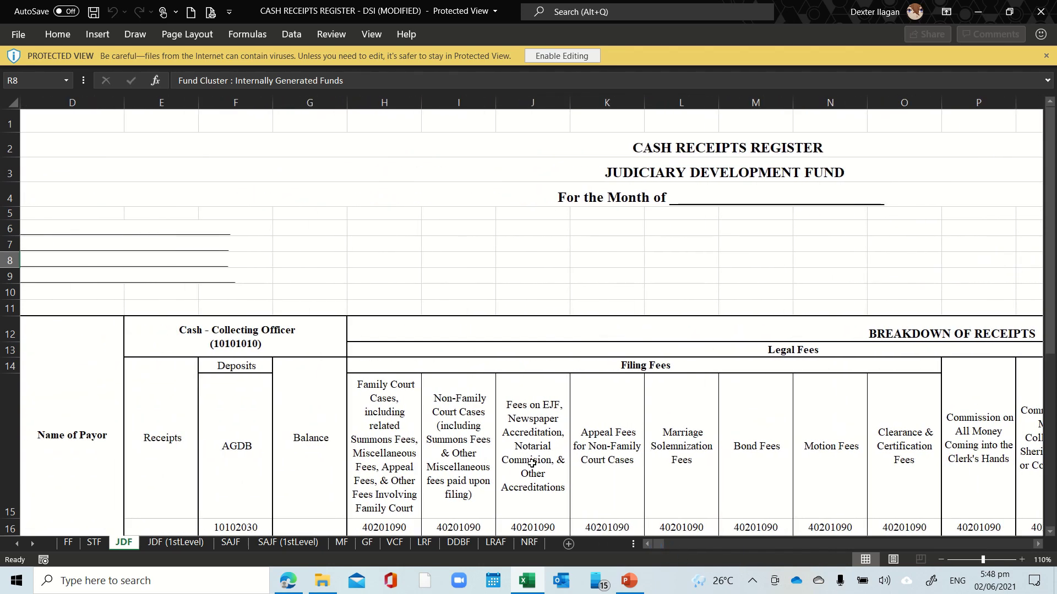
- Select the JDF title rows and five column H entry cells, then enable editing
{"action": "left_click_drag", "start_coordinate": [704, 134], "coordinate": [728, 193]}
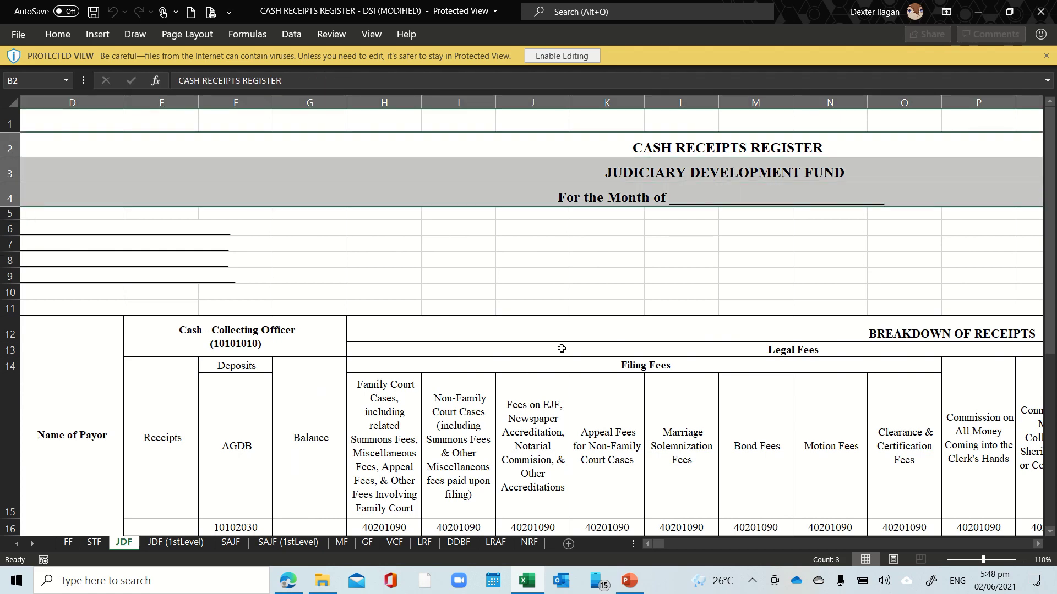
{"action": "scroll", "coordinate": [589, 336], "scroll_direction": "down", "scroll_amount": 2}
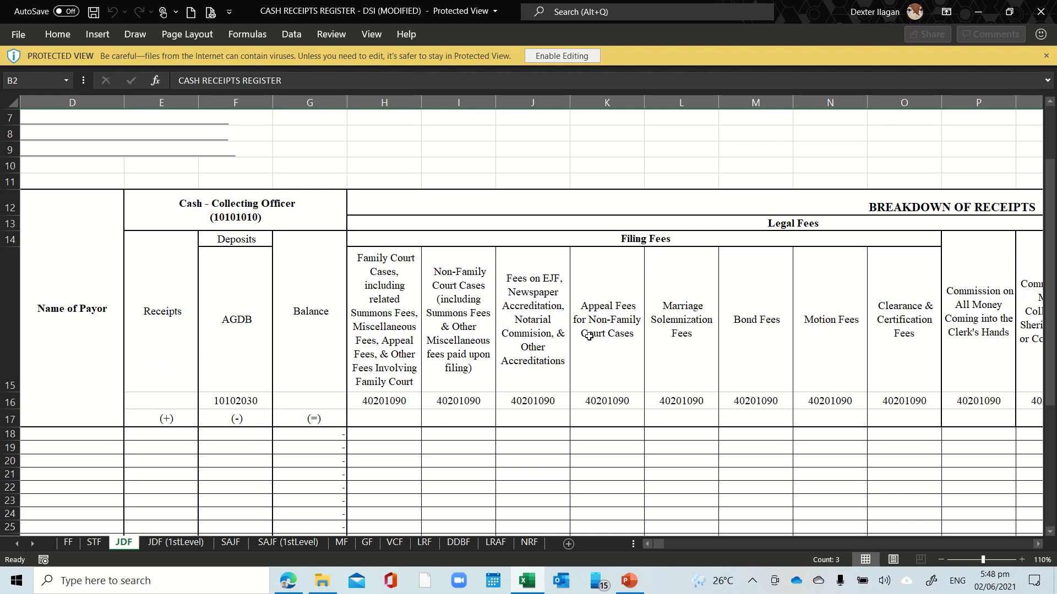
{"action": "left_click", "coordinate": [363, 339]}
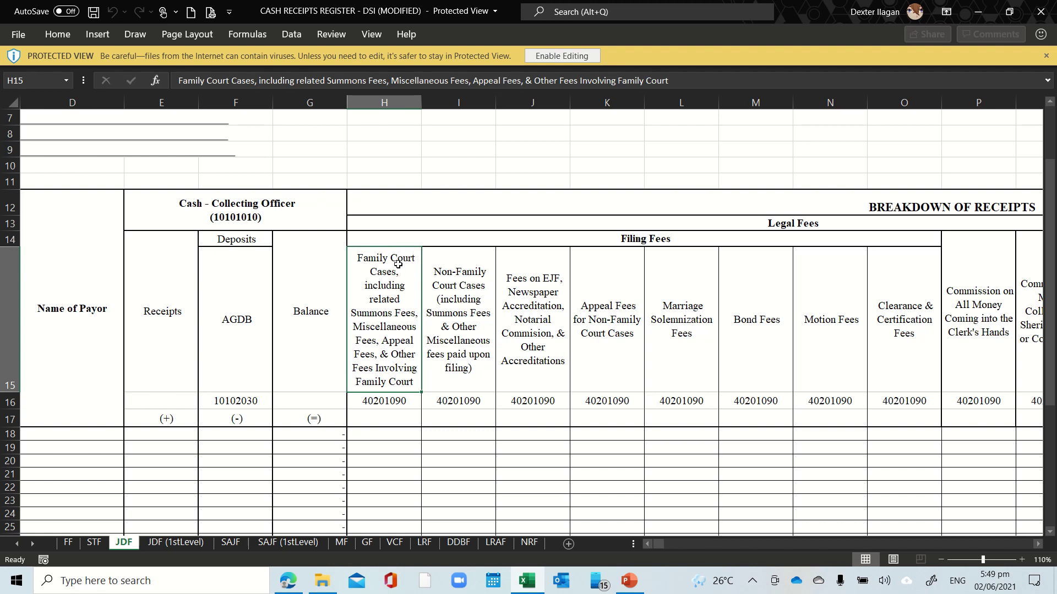
{"action": "left_click", "coordinate": [387, 447]}
{"action": "left_click_drag", "start_coordinate": [384, 434], "coordinate": [387, 484]}
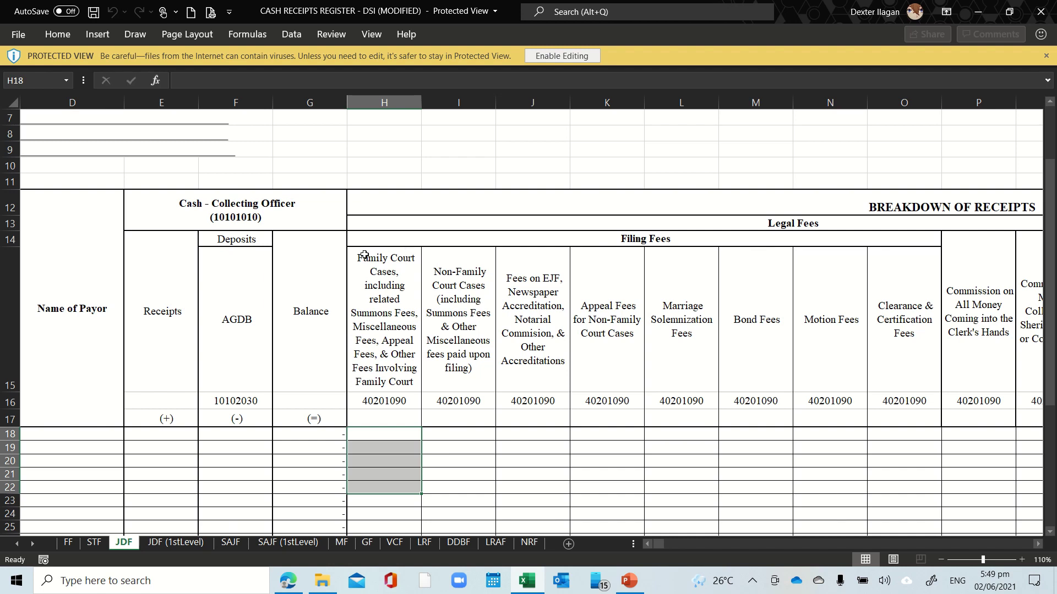
{"action": "left_click", "coordinate": [122, 546]}
{"action": "left_click", "coordinate": [567, 58]}
- Close the Cash Receipts Register, then open CASH DISBURSEMENT REGISTER - DSI (MODIFIED) on its FF sheet
{"action": "left_click", "coordinate": [1040, 11]}
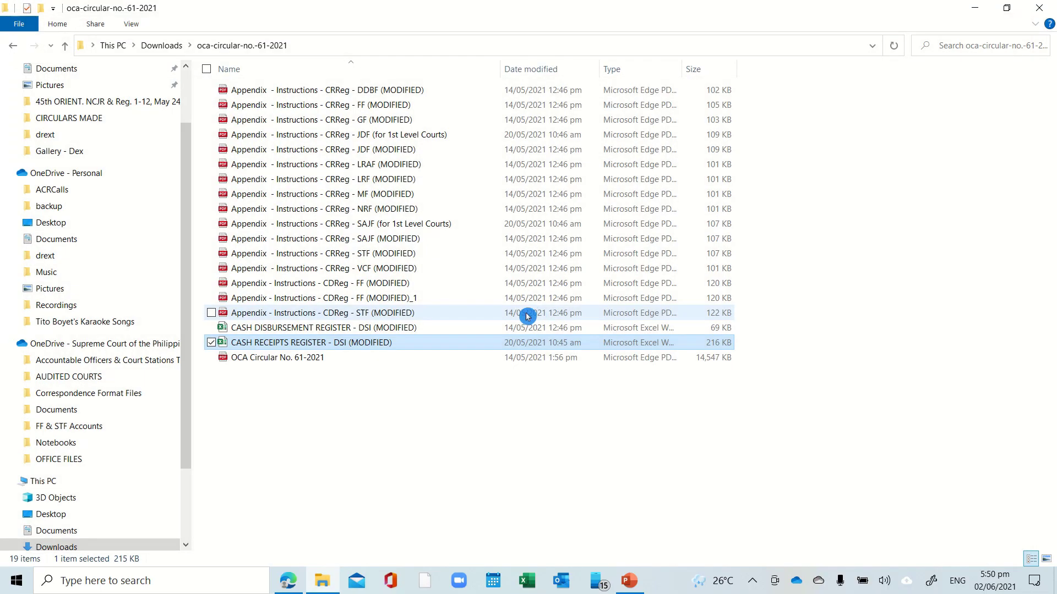
{"action": "left_click", "coordinate": [299, 329]}
{"action": "double_click", "coordinate": [299, 329]}
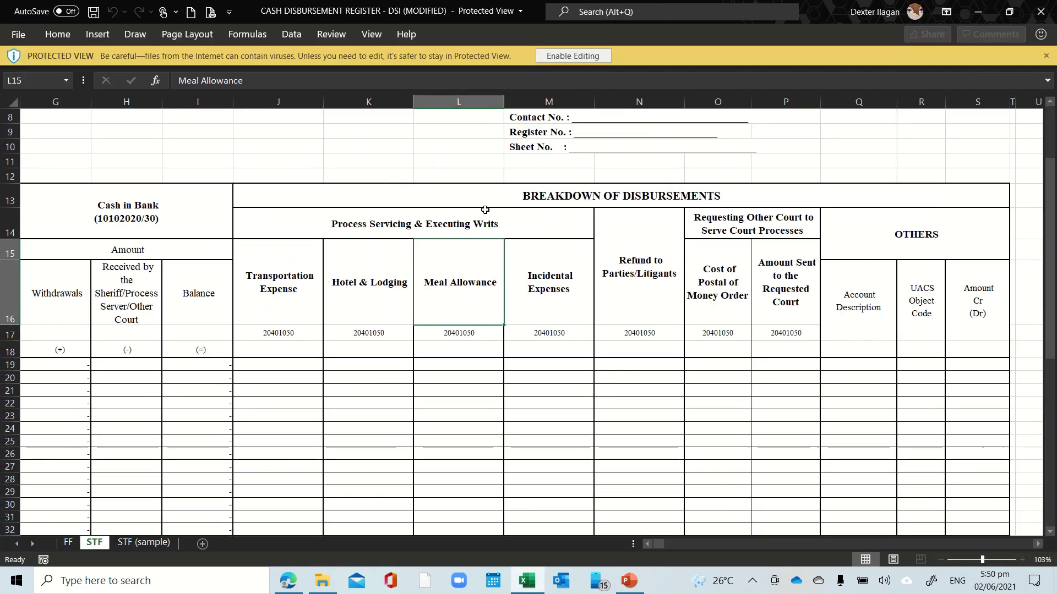
{"action": "left_click", "coordinate": [72, 562]}
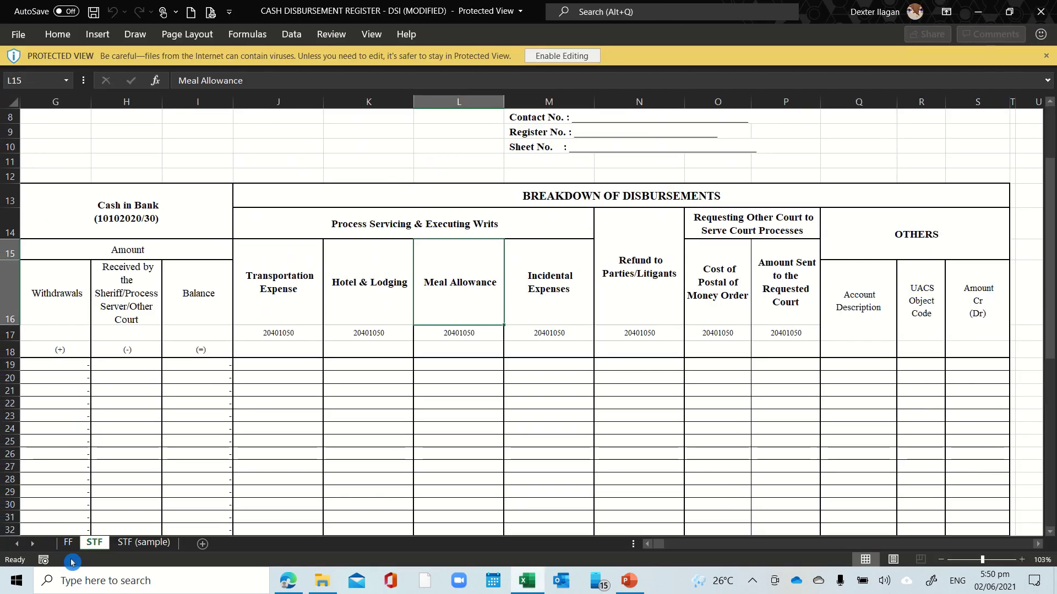
{"action": "left_click", "coordinate": [68, 543]}
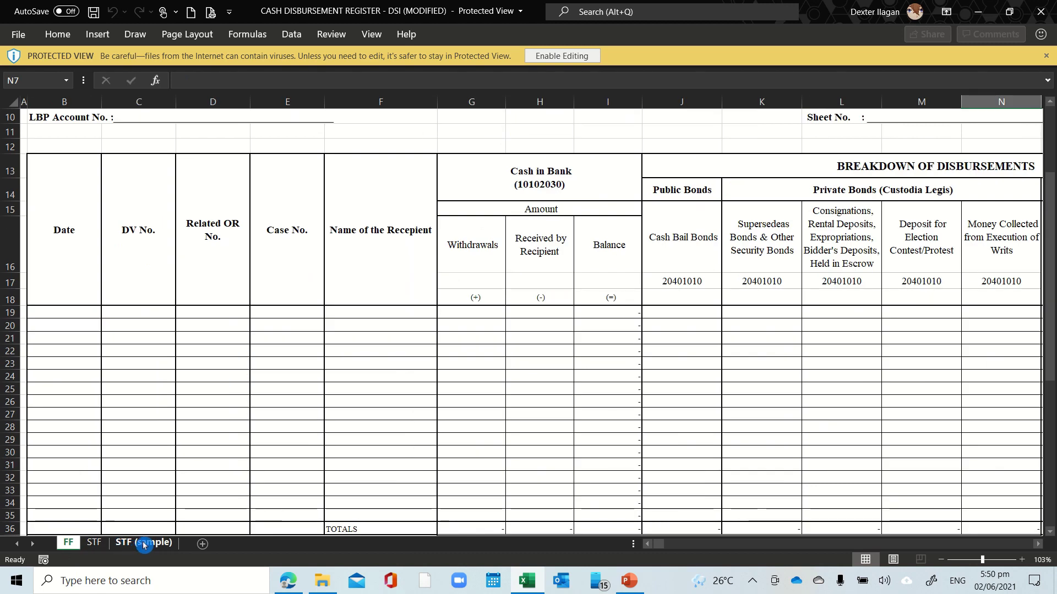
- Scroll through the filled-in STF (sample) disbursement example sheet
{"action": "left_click", "coordinate": [143, 544]}
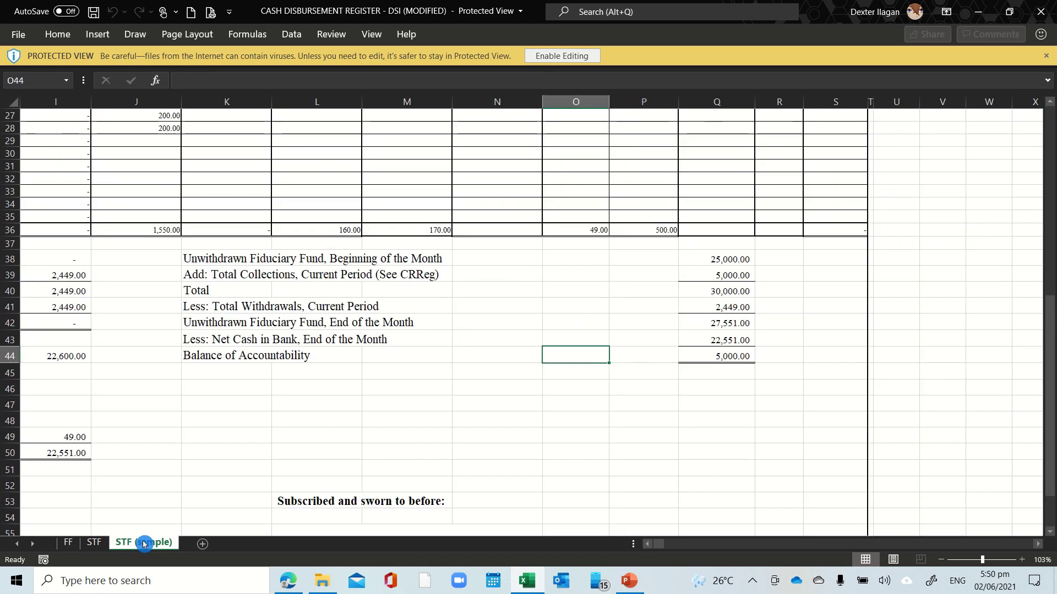
{"action": "scroll", "coordinate": [370, 474], "scroll_direction": "up", "scroll_amount": 6}
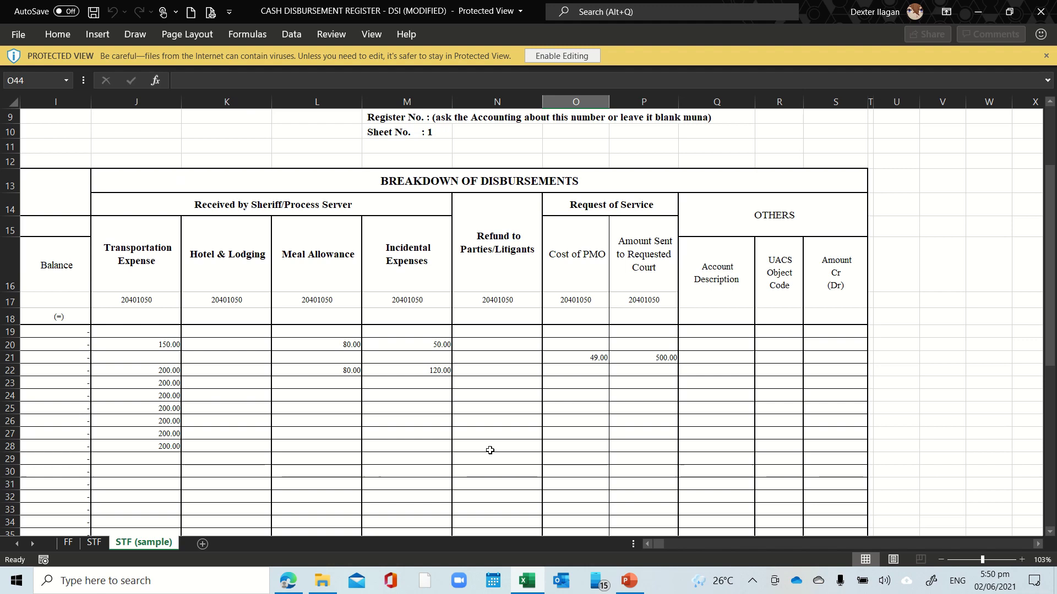
{"action": "left_click_drag", "start_coordinate": [659, 547], "coordinate": [647, 547]}
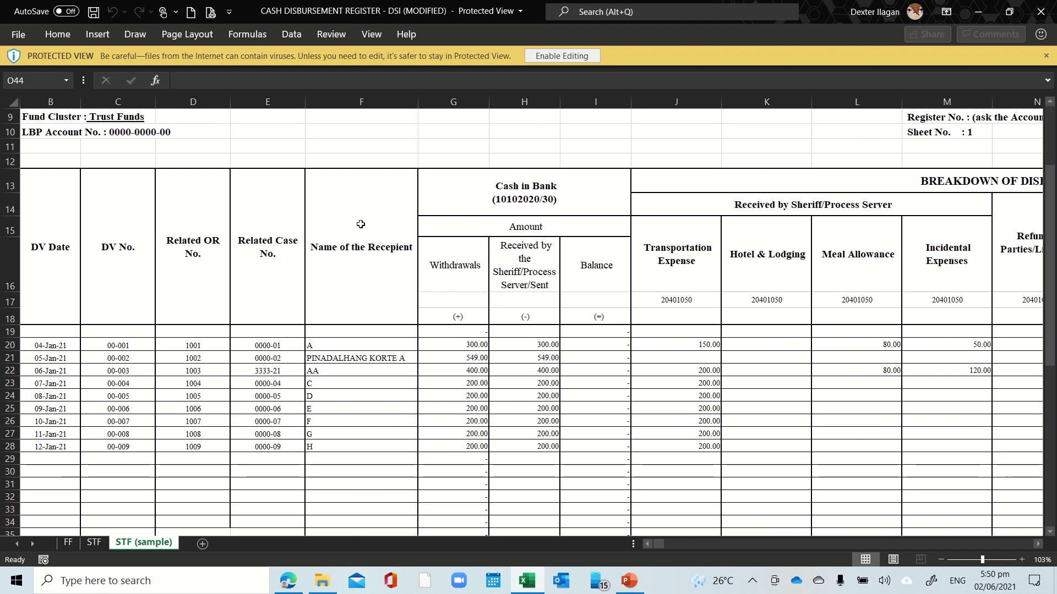
{"action": "left_click", "coordinate": [658, 559]}
{"action": "left_click_drag", "start_coordinate": [656, 544], "coordinate": [649, 545]}
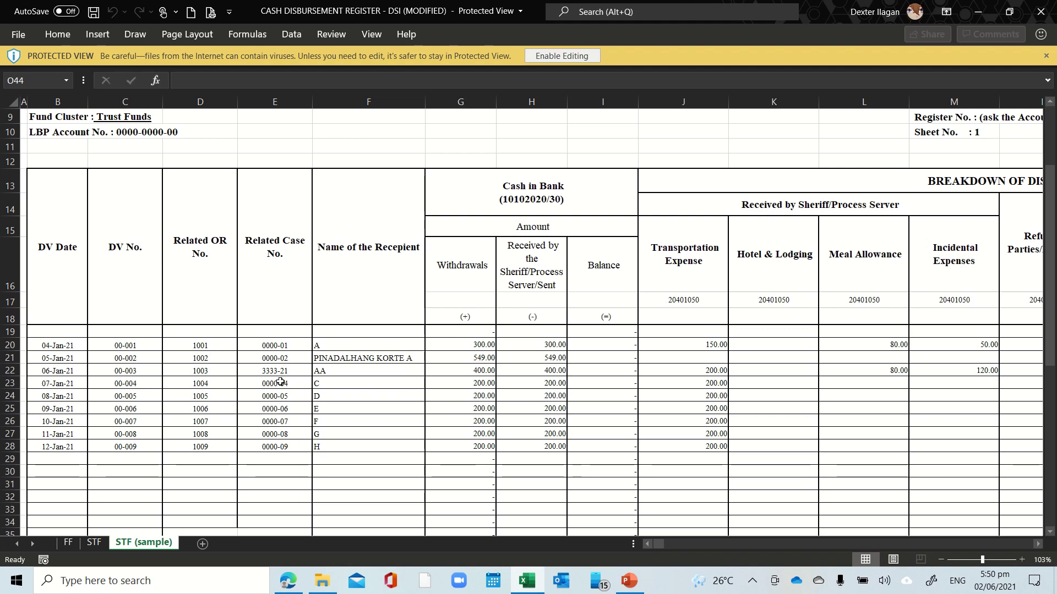
- Compare the FF and STF sheets, ending on the blank STF sheet
{"action": "left_click", "coordinate": [69, 544]}
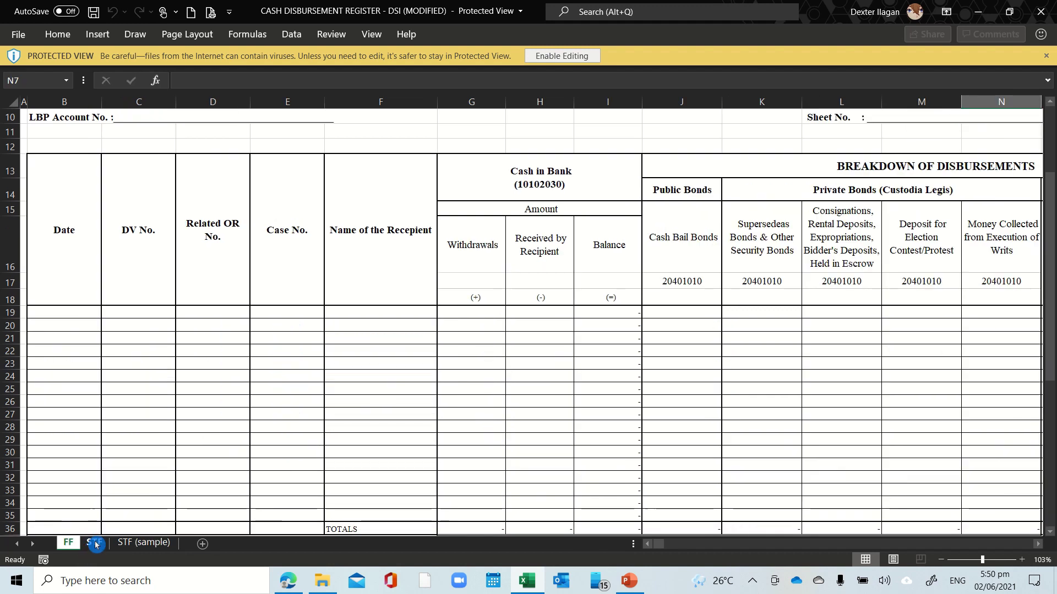
{"action": "left_click", "coordinate": [94, 544]}
{"action": "left_click", "coordinate": [71, 545]}
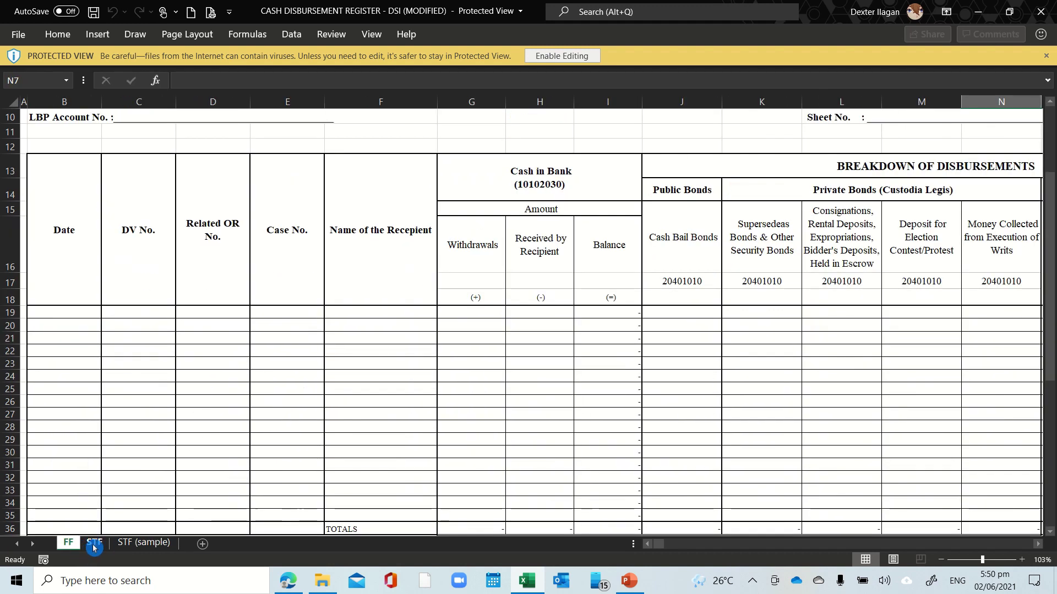
{"action": "left_click", "coordinate": [82, 546]}
{"action": "left_click", "coordinate": [70, 544]}
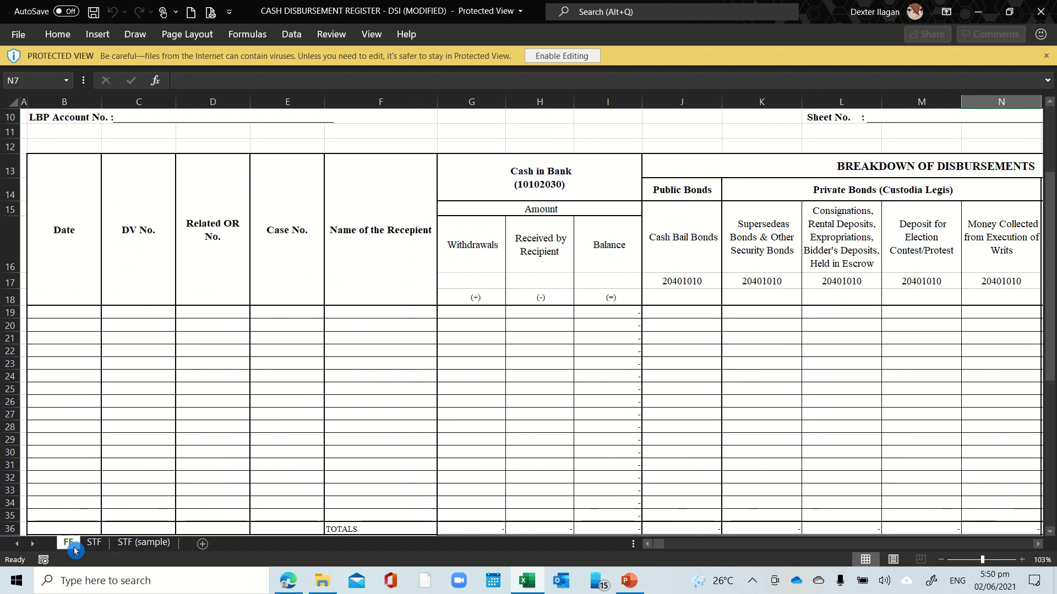
{"action": "left_click", "coordinate": [94, 545]}
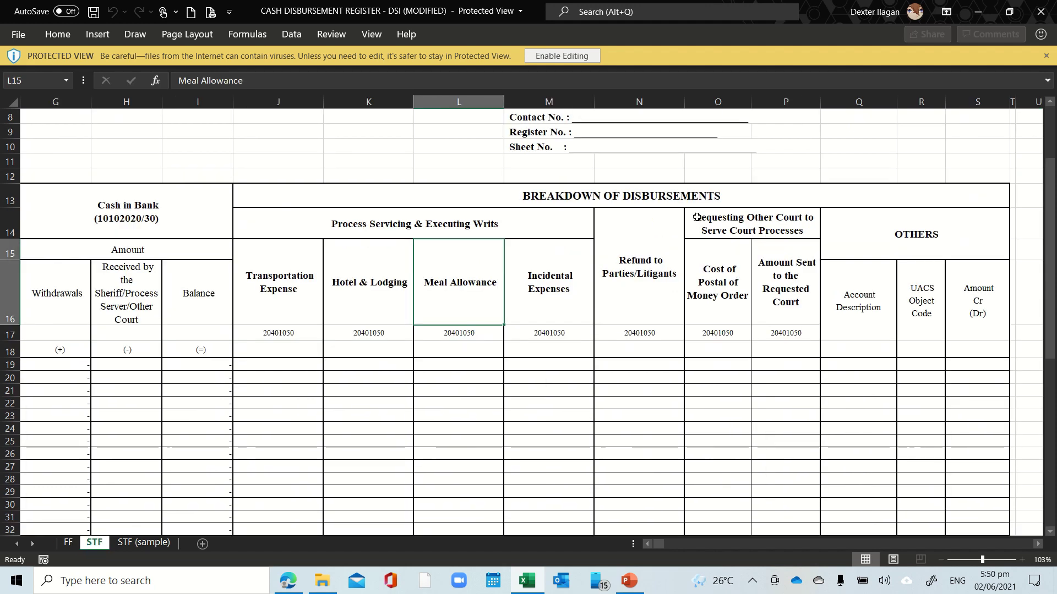